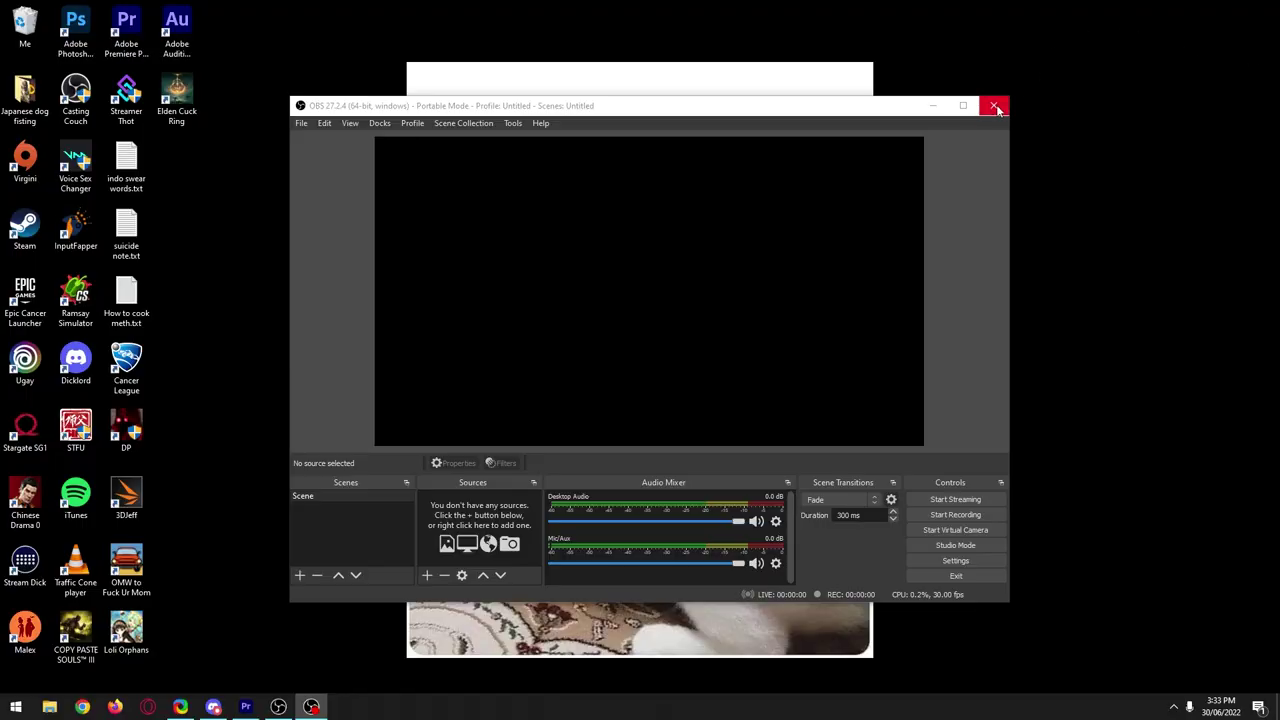
- Close OBS and open the Windows Graphics settings
left_click(997, 108)
key("super")
type("gr")
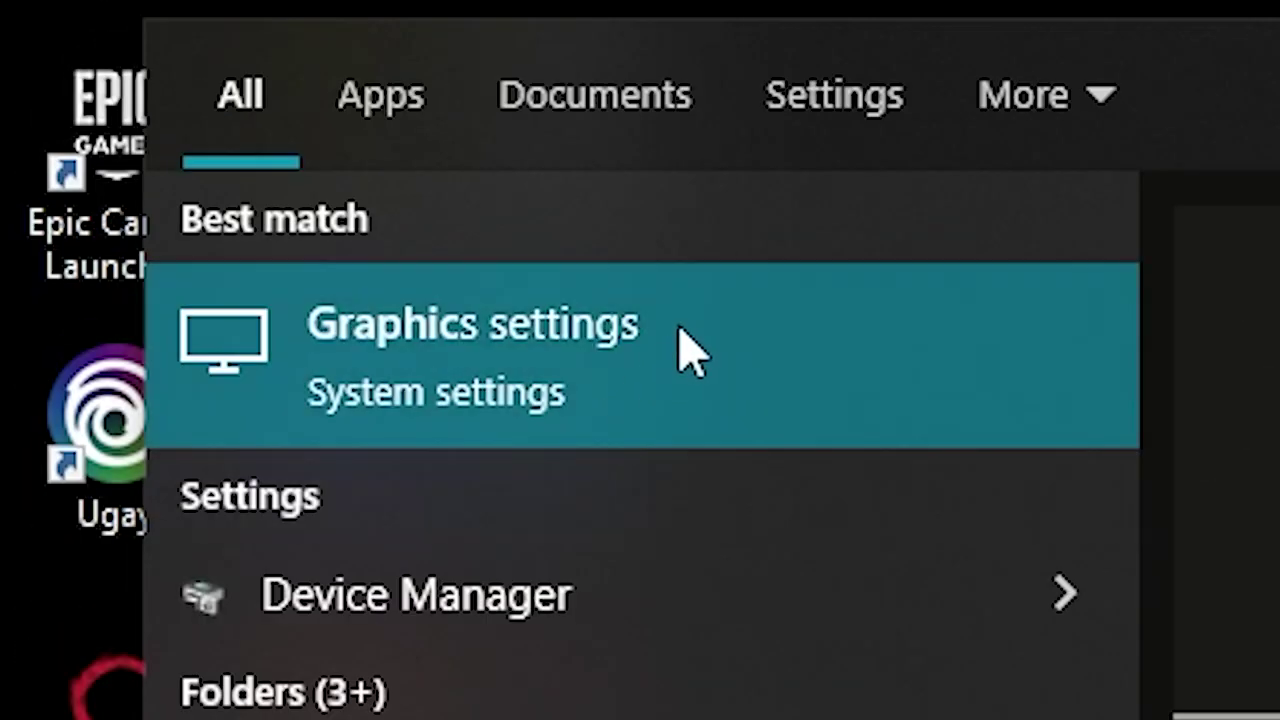
left_click(681, 332)
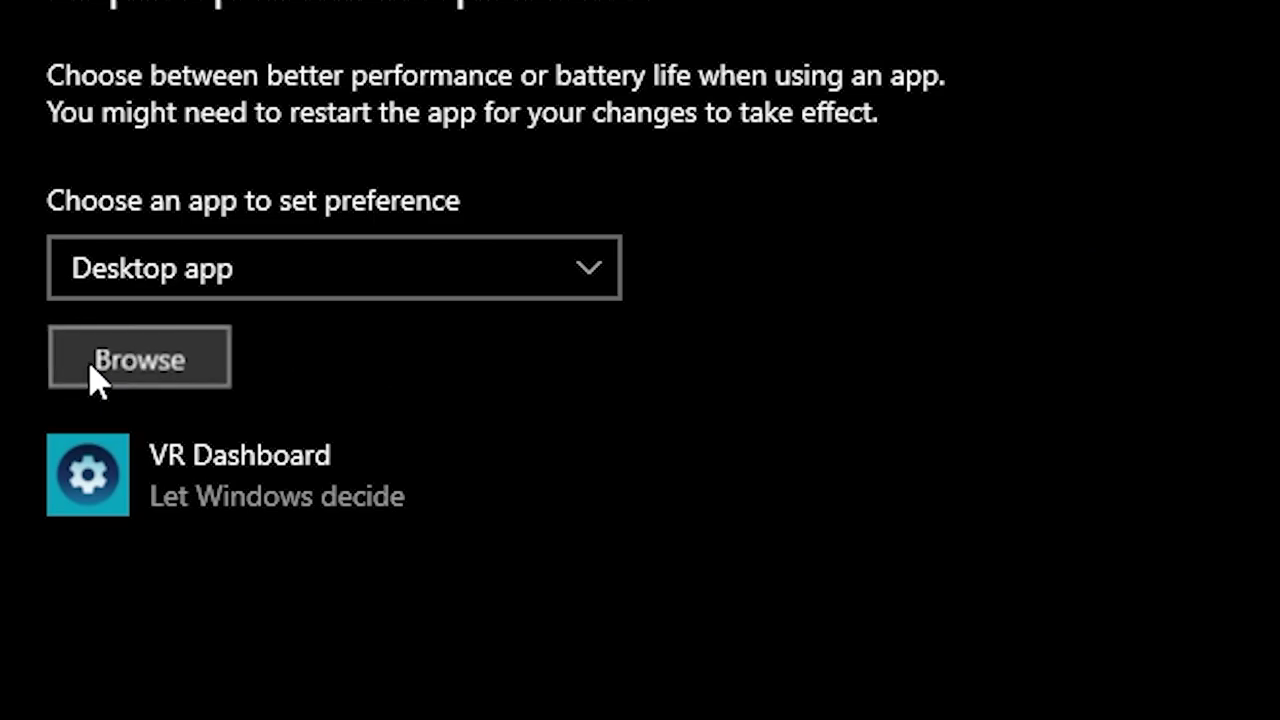
- Add the OBS Studio executable obs64.exe to the graphics performance list and save its preference as High performance
left_click(92, 366)
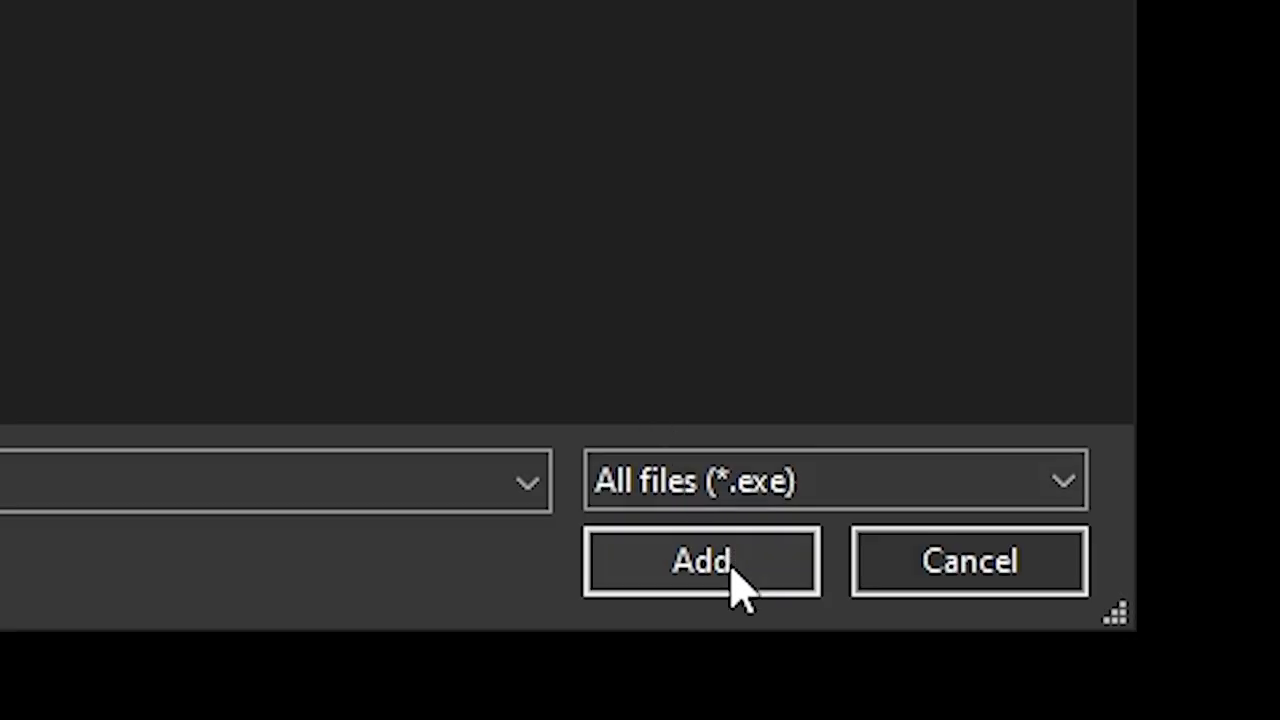
left_click(535, 342)
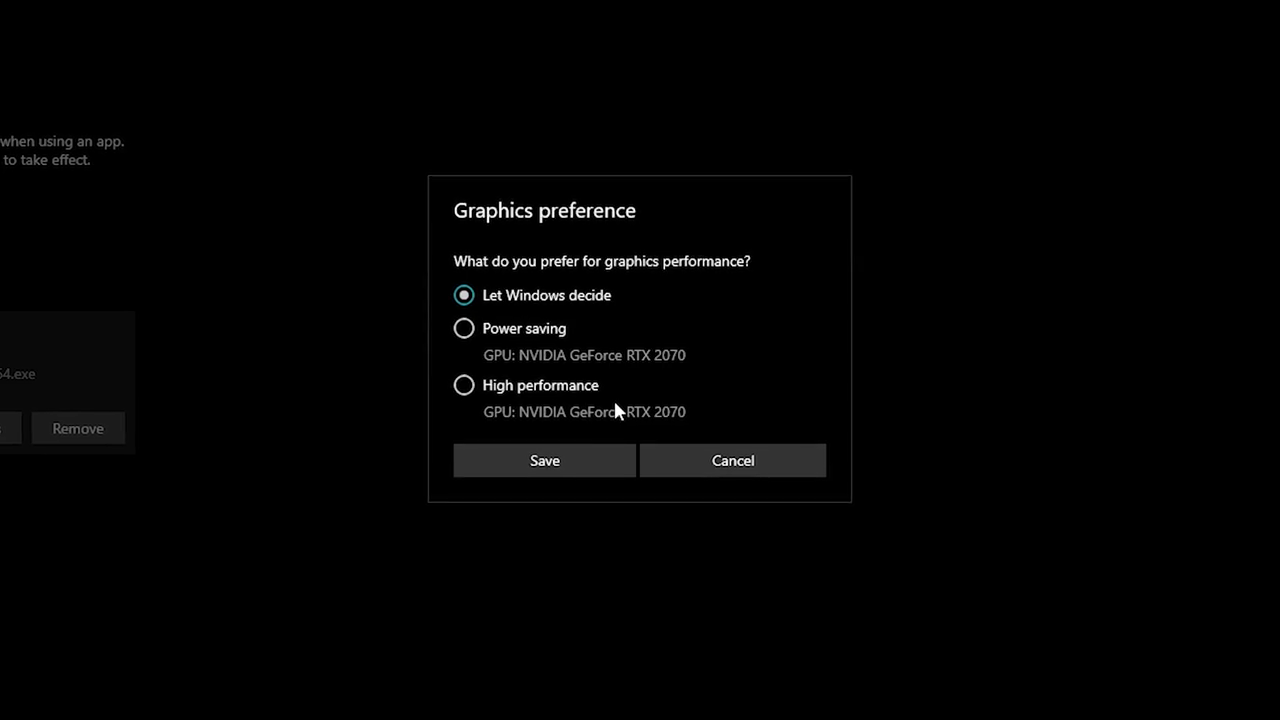
left_click(578, 385)
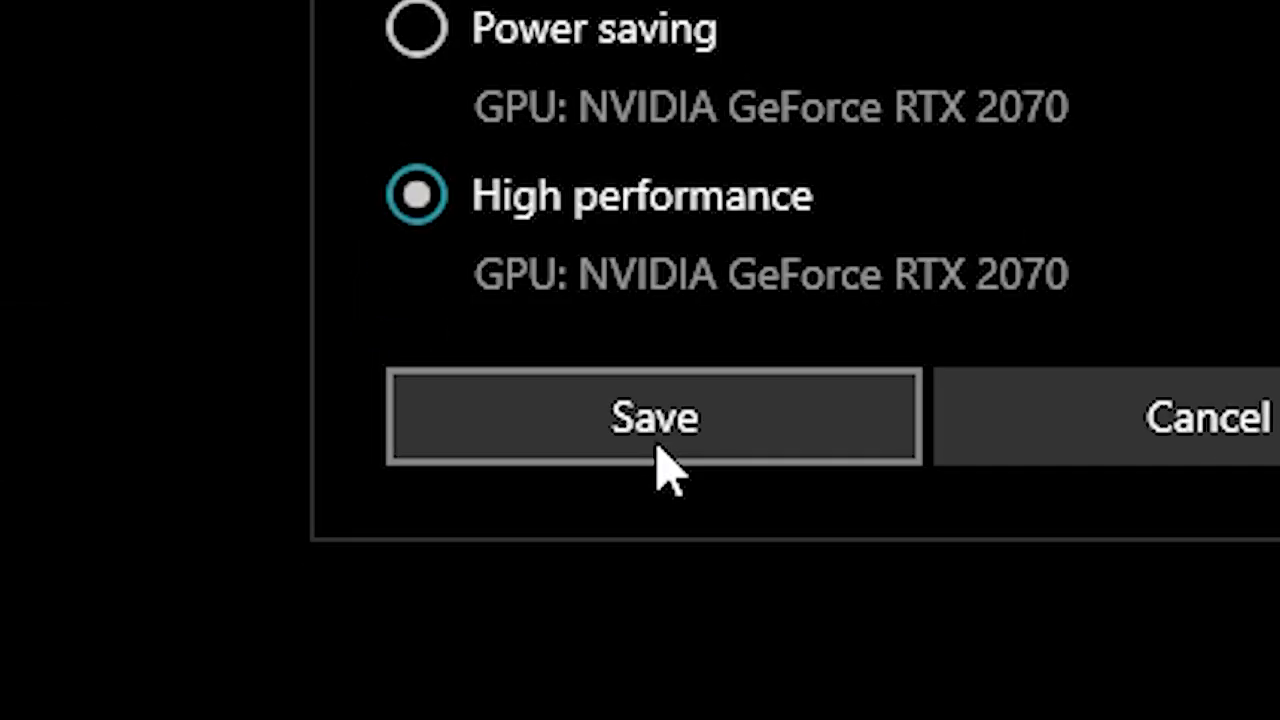
left_click(486, 533)
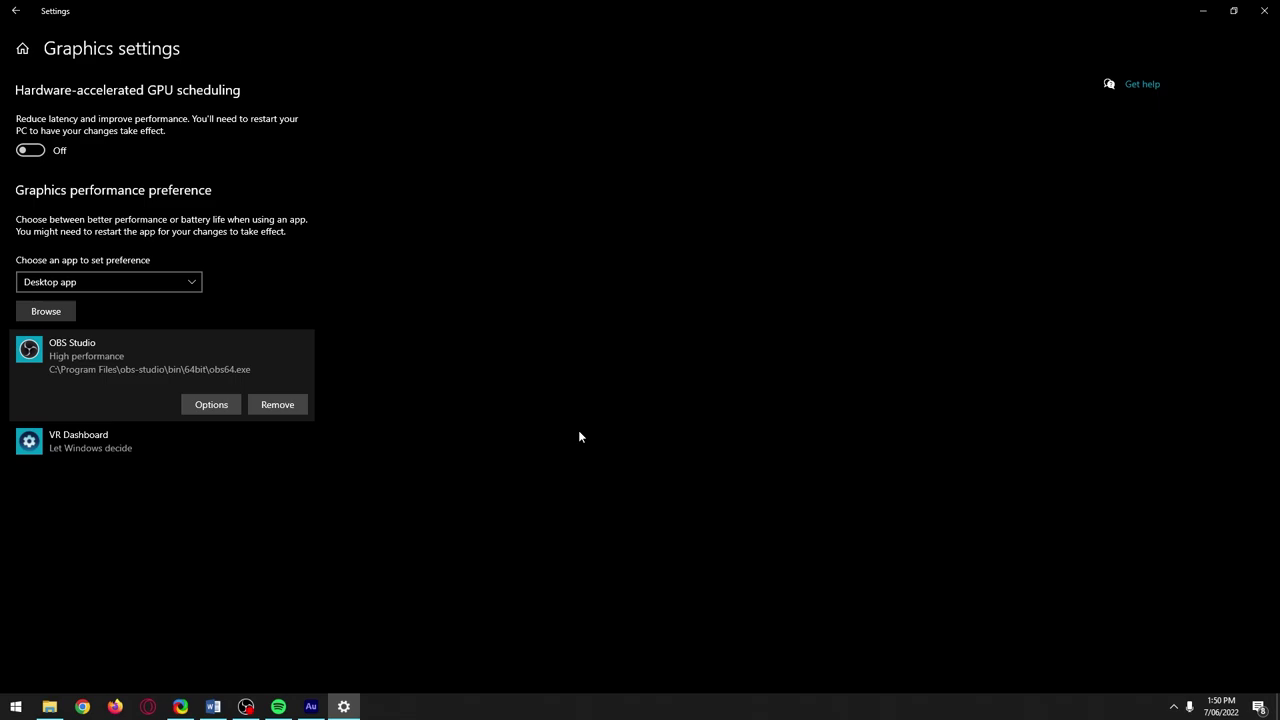
- Review OBS Studio's graphics preference options and save them with High performance selected
left_click(212, 405)
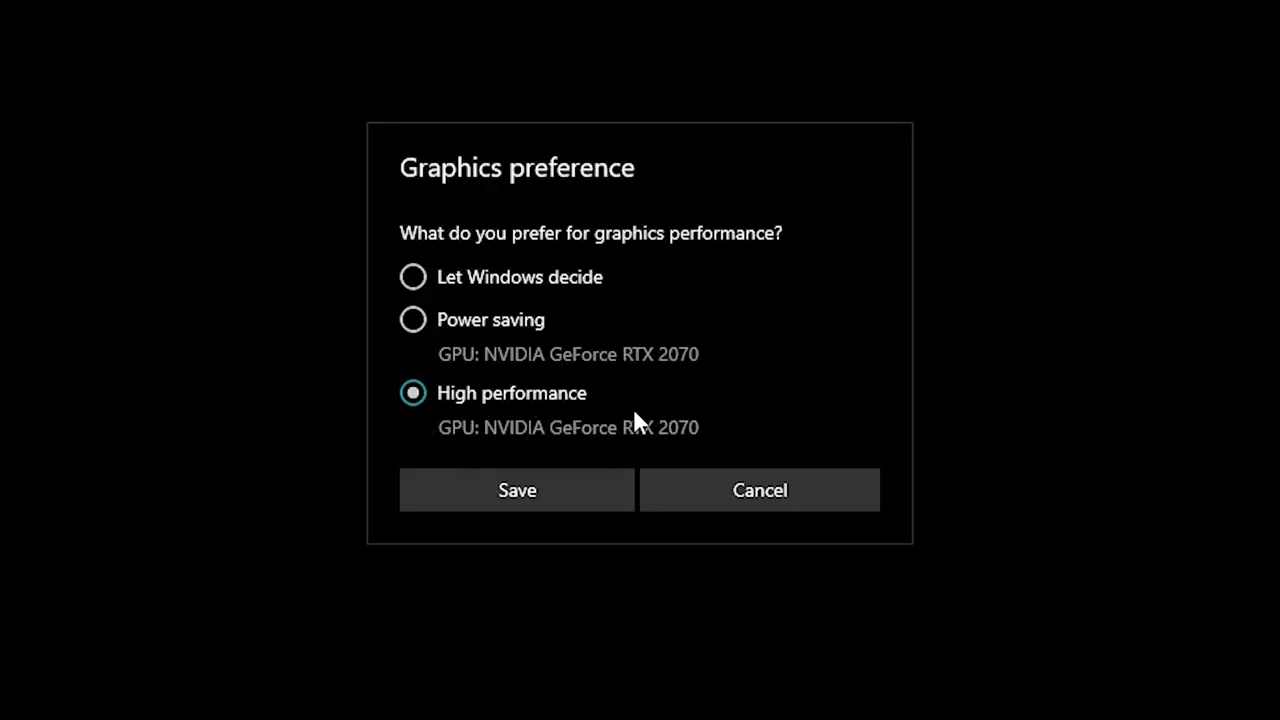
left_click(517, 490)
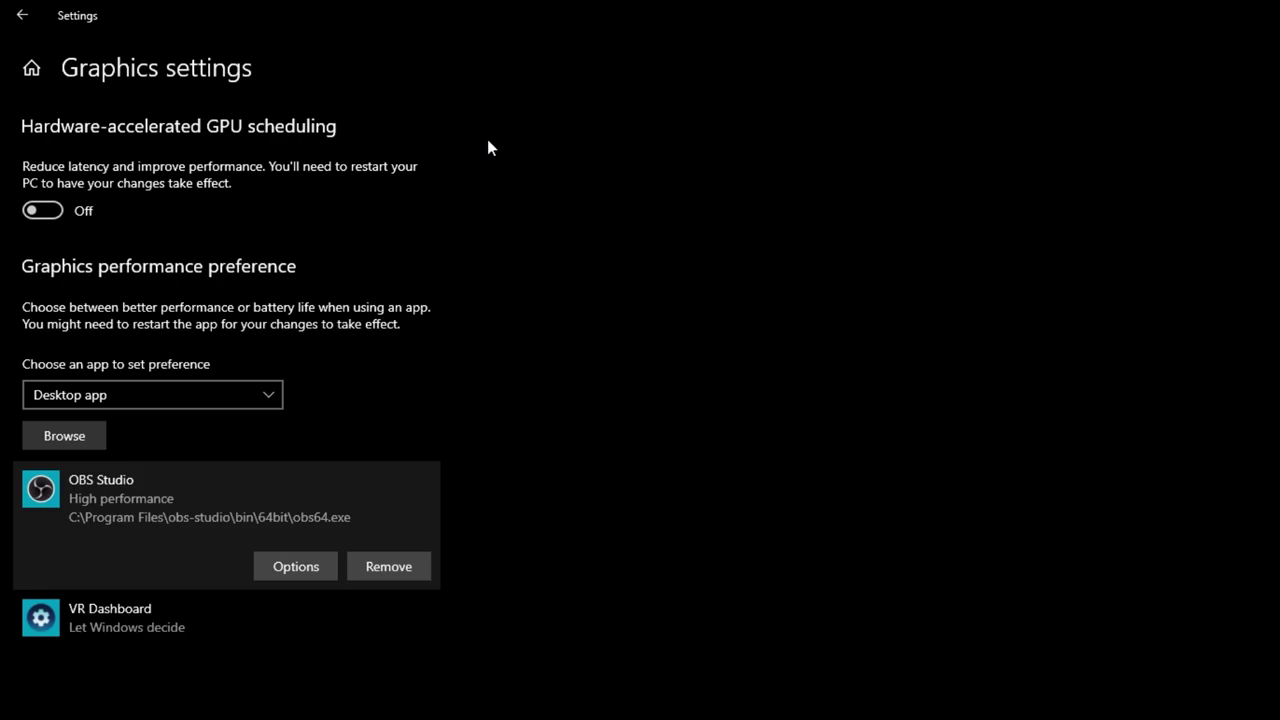
left_click(295, 567)
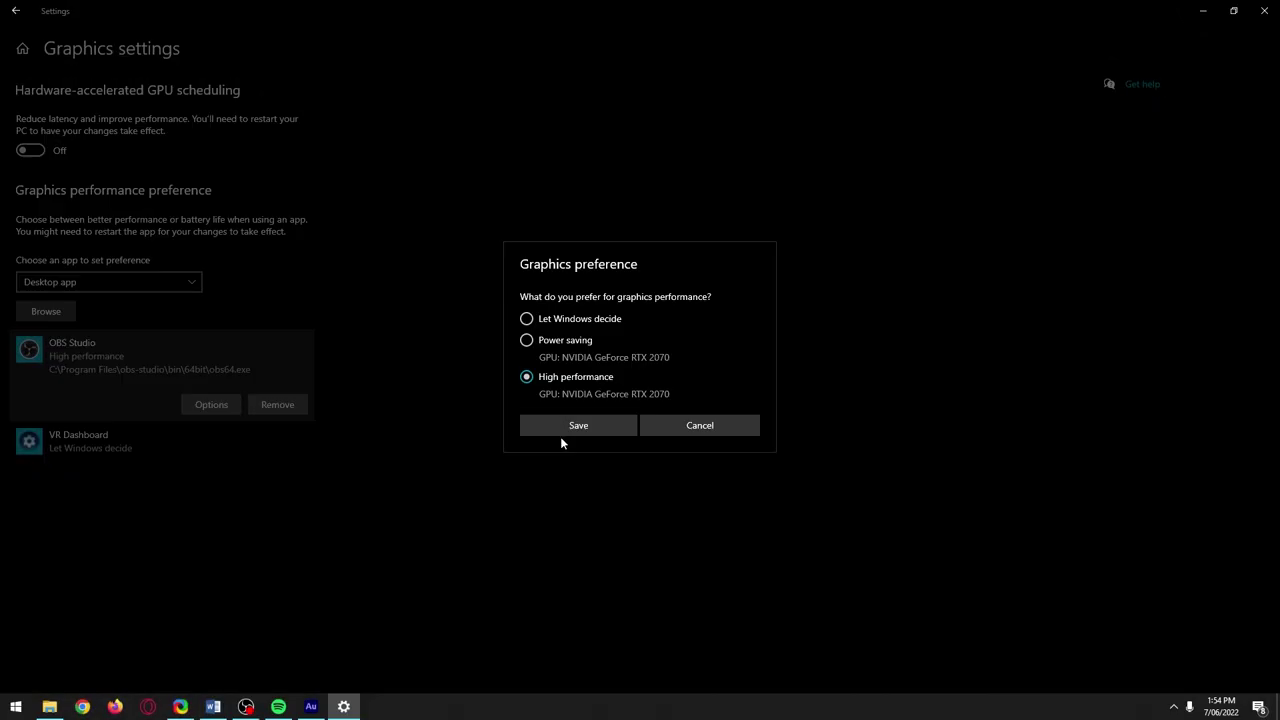
left_click(570, 425)
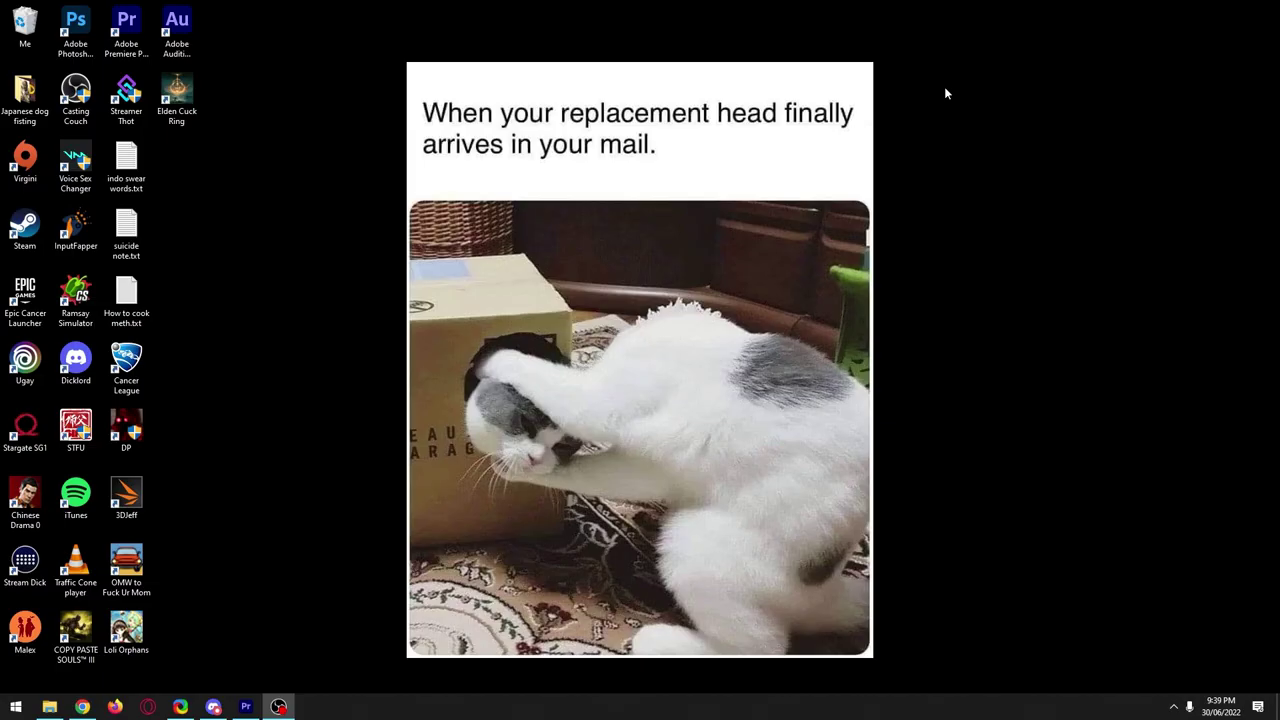
- Apply the compatibility settings in the properties of the Casting Couch desktop shortcut to OBS
right_click(79, 117)
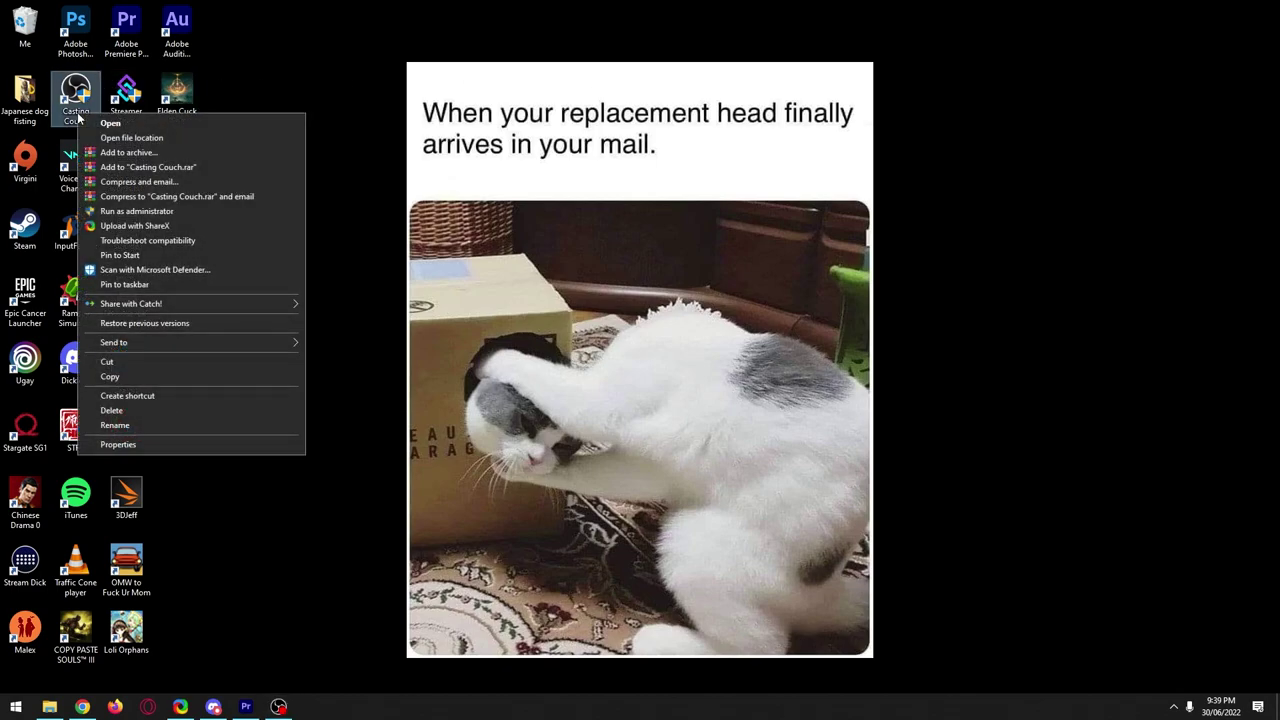
left_click(258, 446)
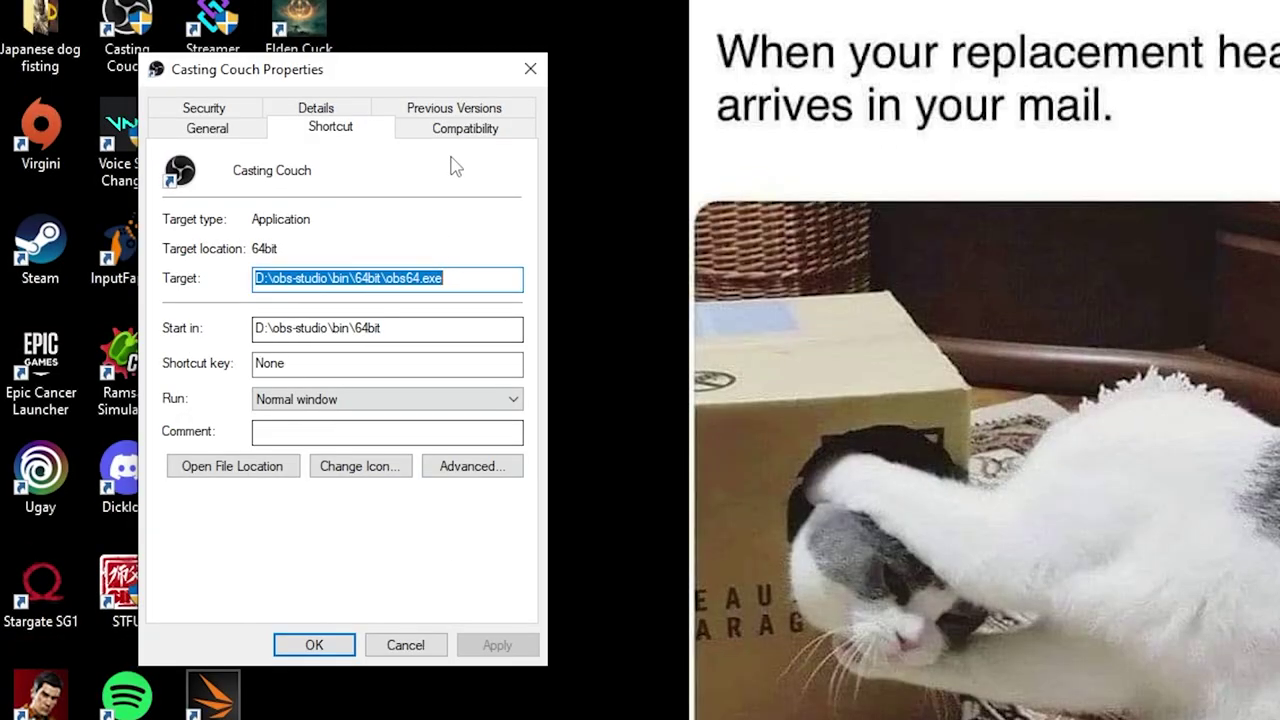
left_click(466, 129)
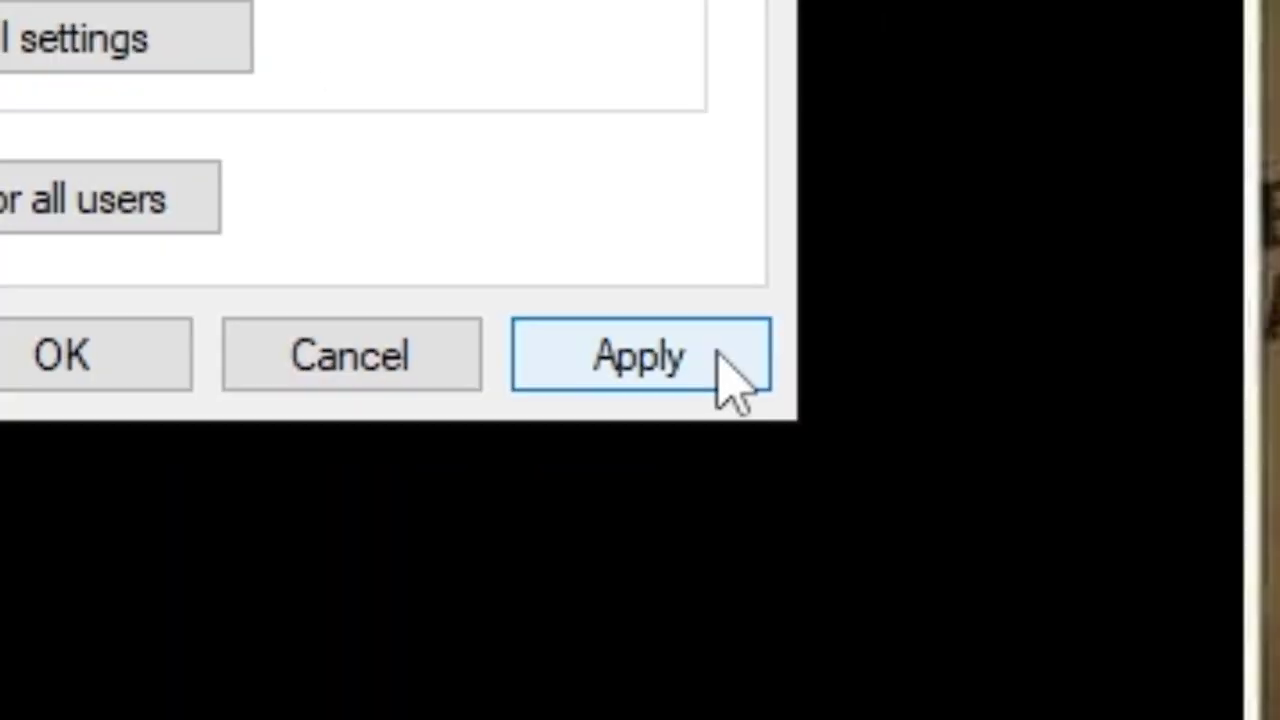
left_click(515, 647)
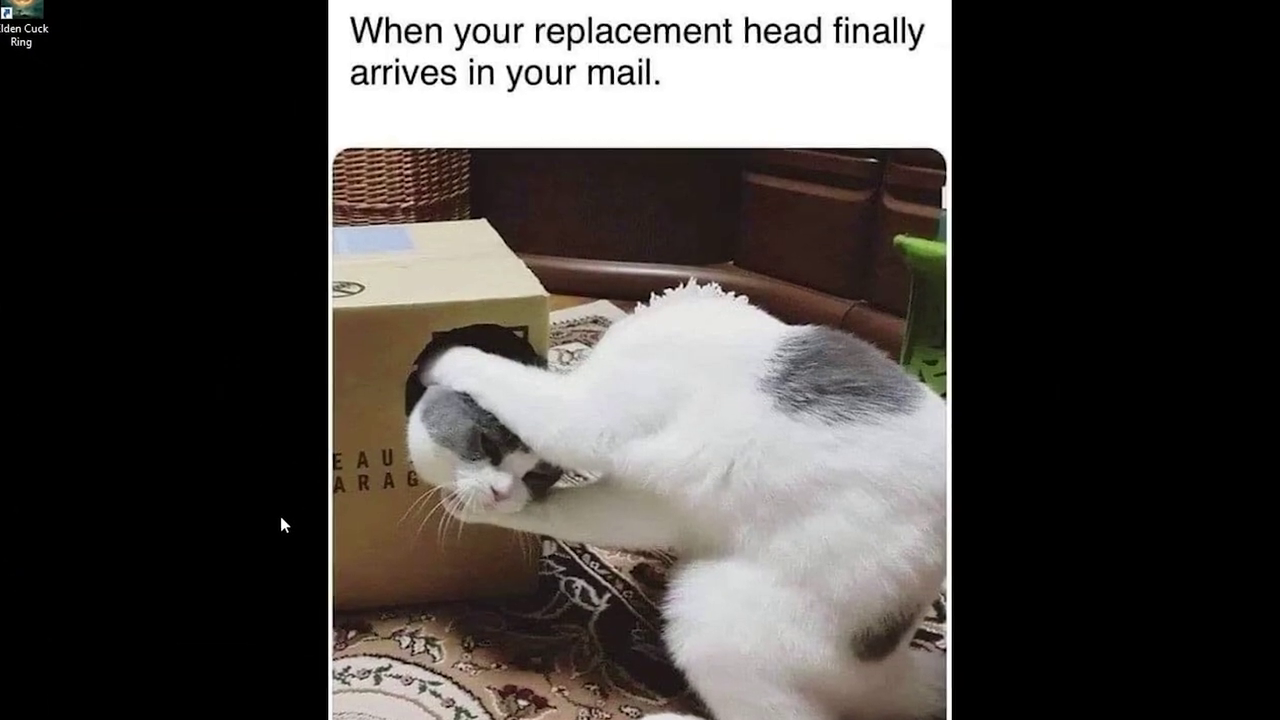
- Launch OBS and add a new Display Capture source to the scene, keeping the default source name
double_click(657, 263)
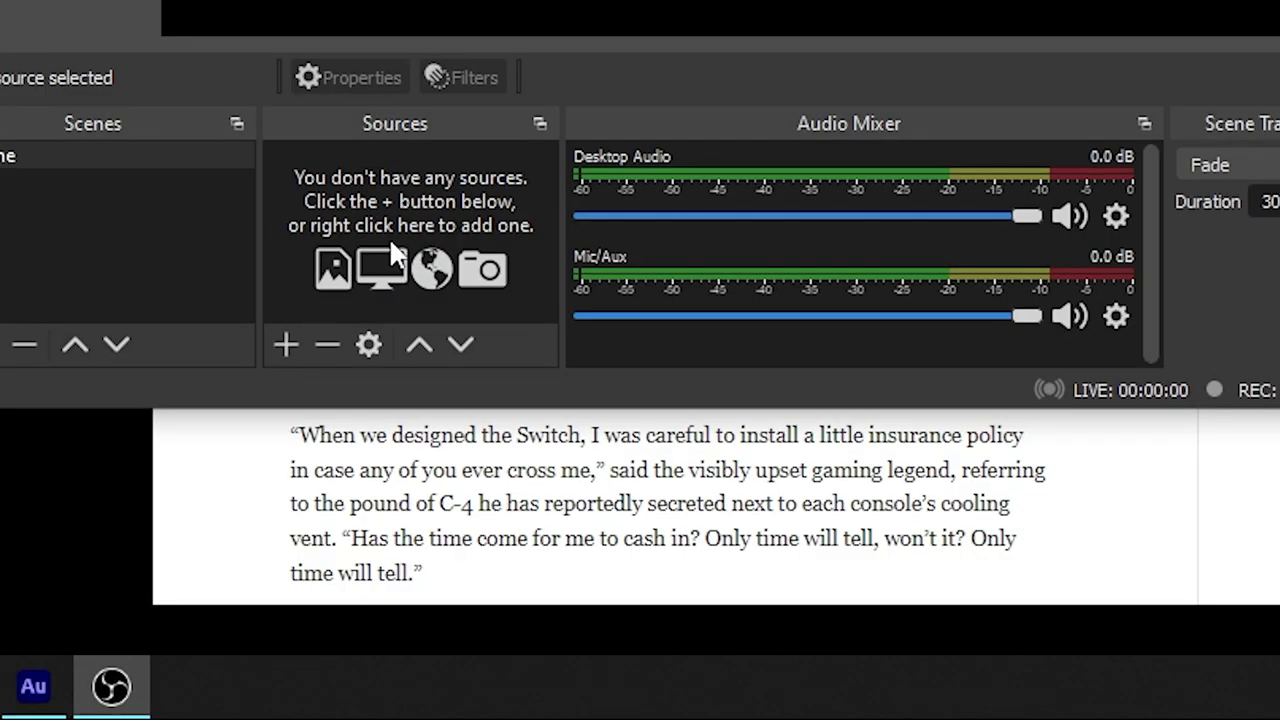
right_click(390, 238)
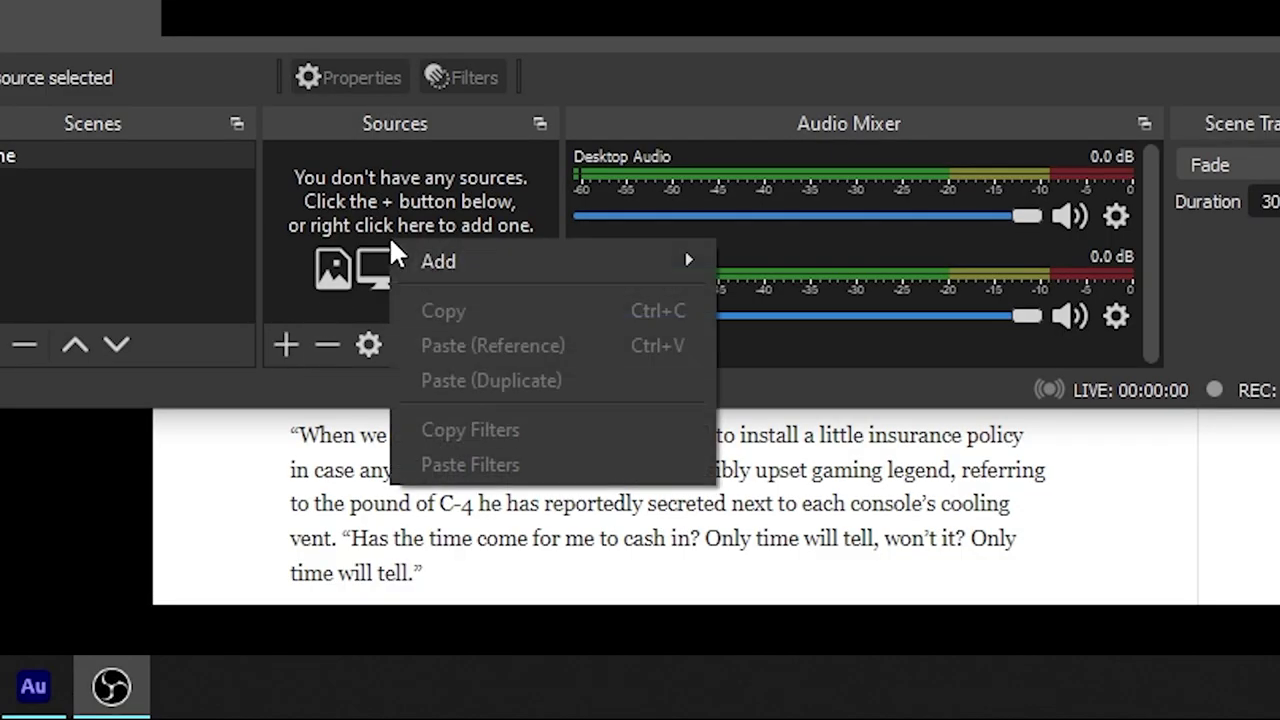
mouse_move(507, 266)
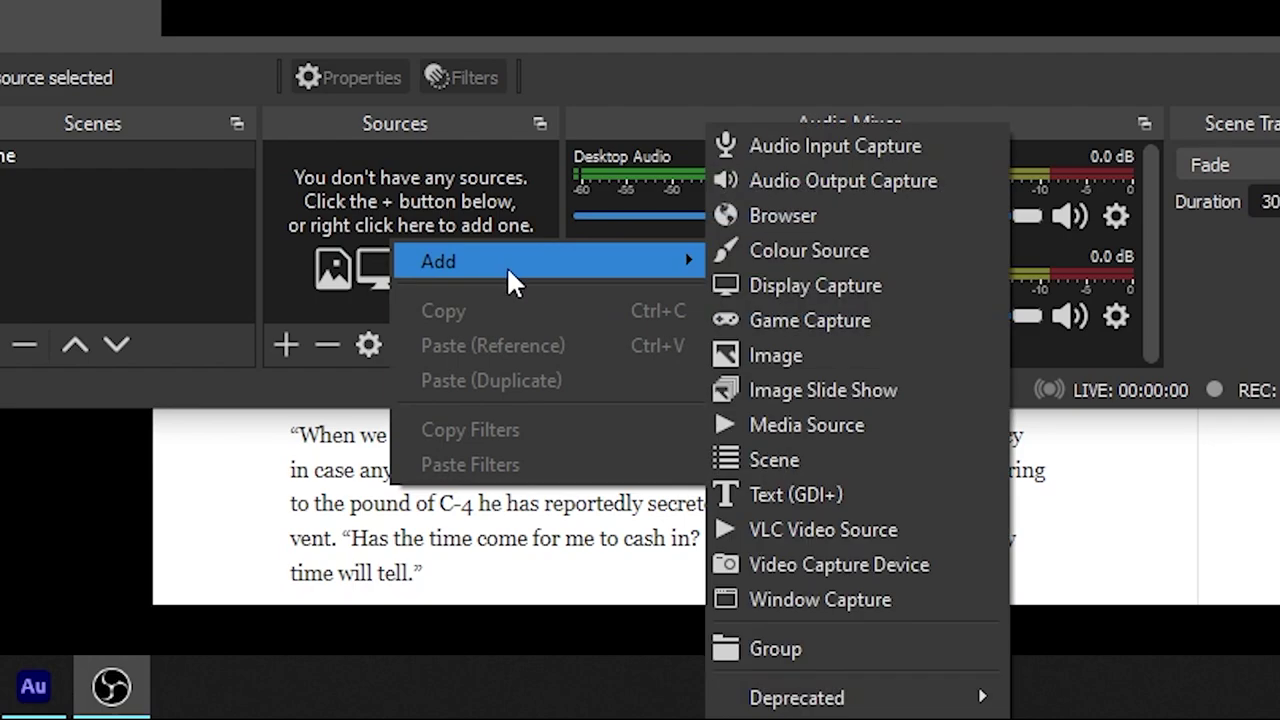
left_click(815, 285)
left_click(720, 578)
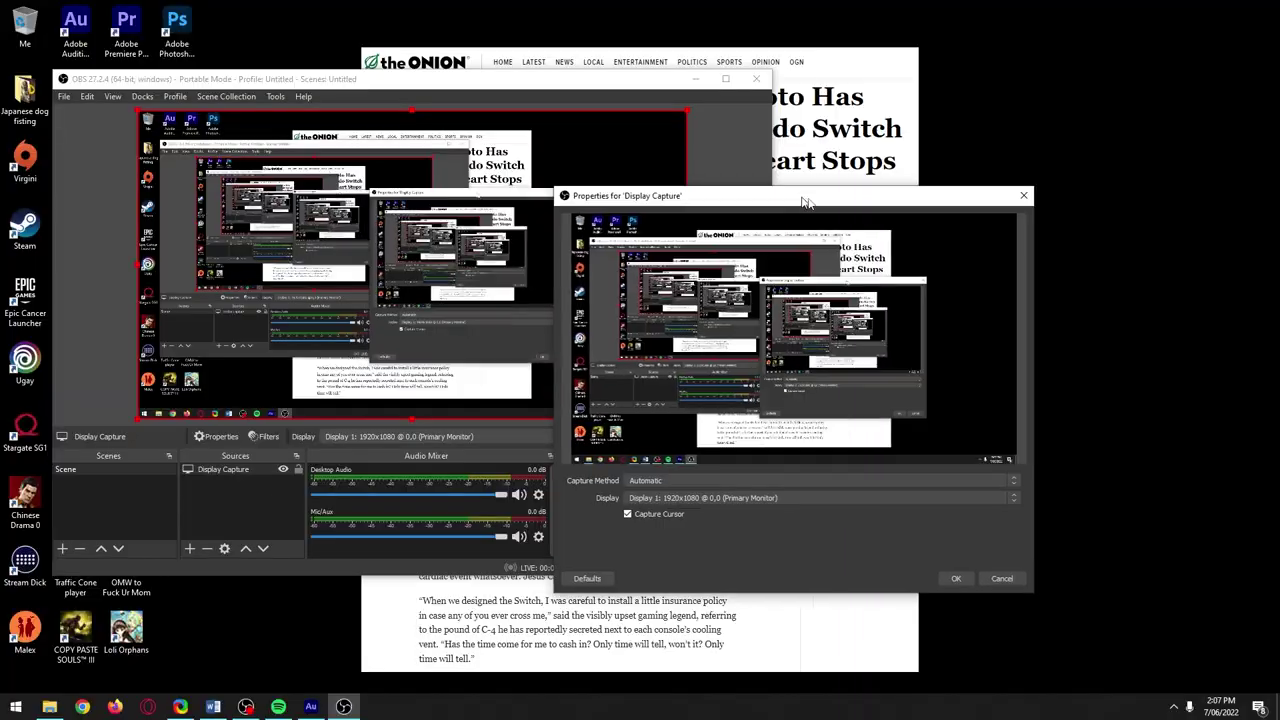
- Check the available capture methods for the Display Capture source and accept its properties with Automatic on Display 1
left_click_drag(805, 202, 800, 166)
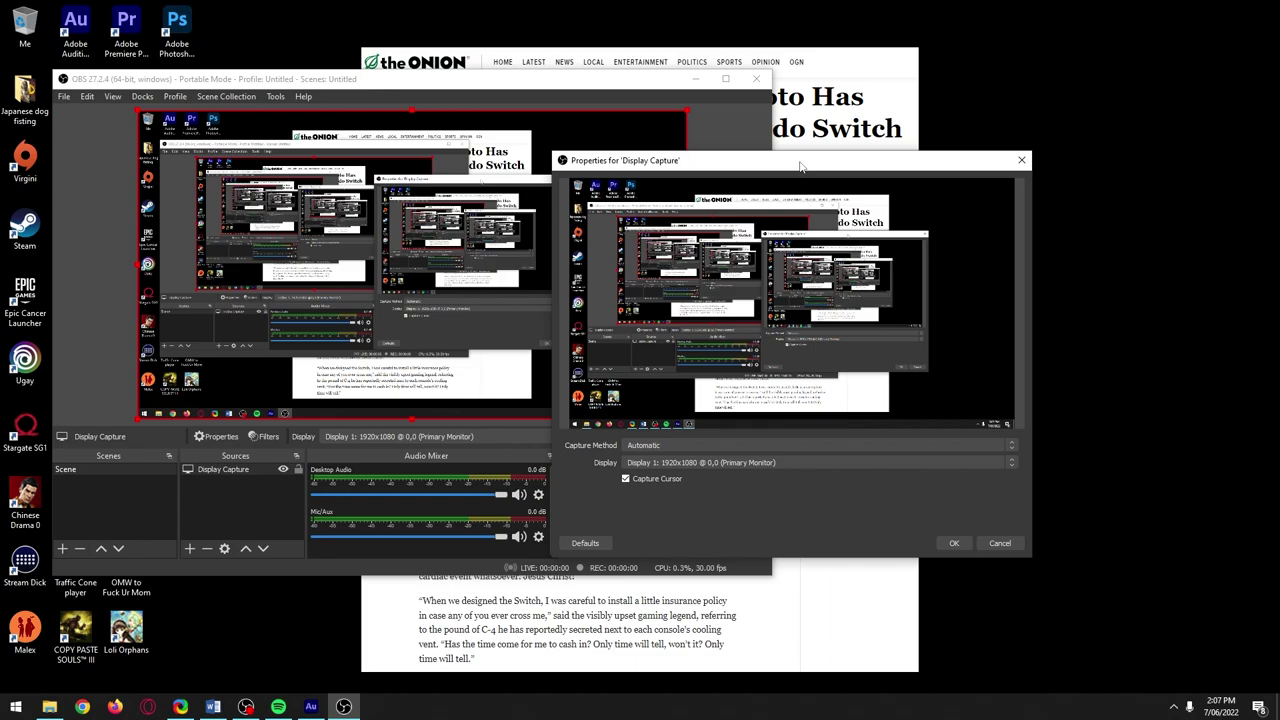
left_click(797, 444)
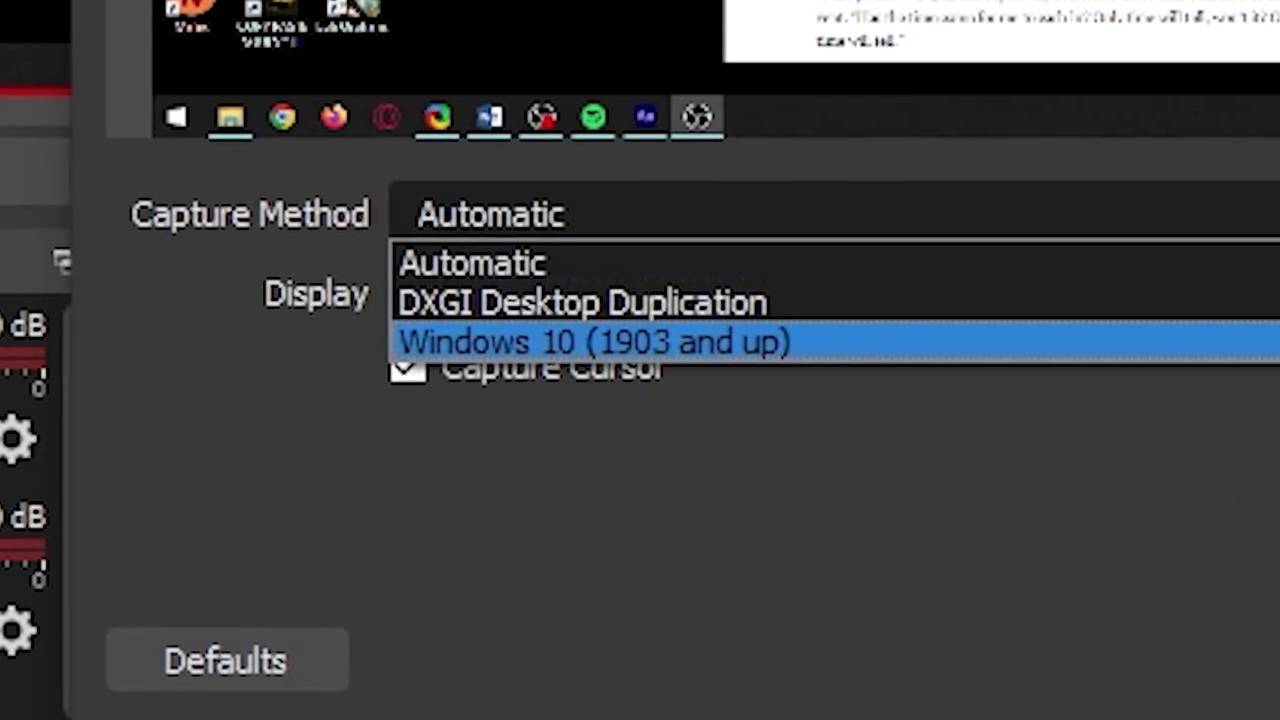
key("Escape")
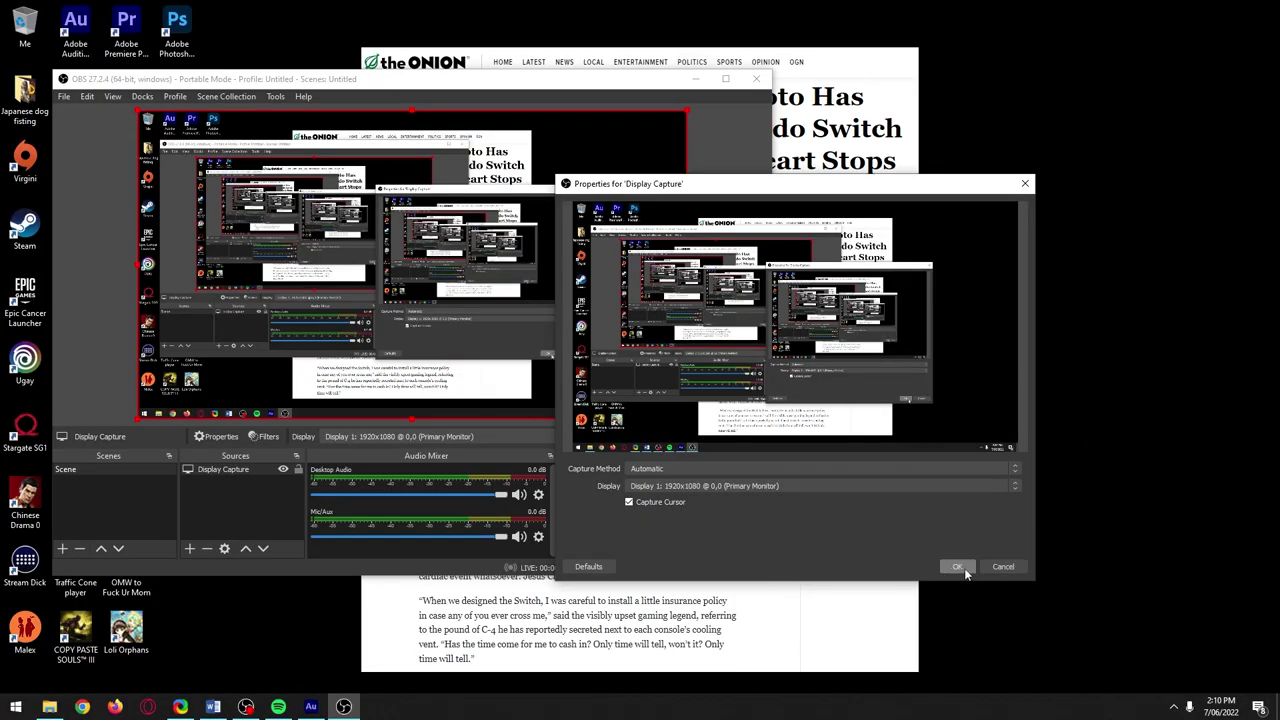
left_click(957, 566)
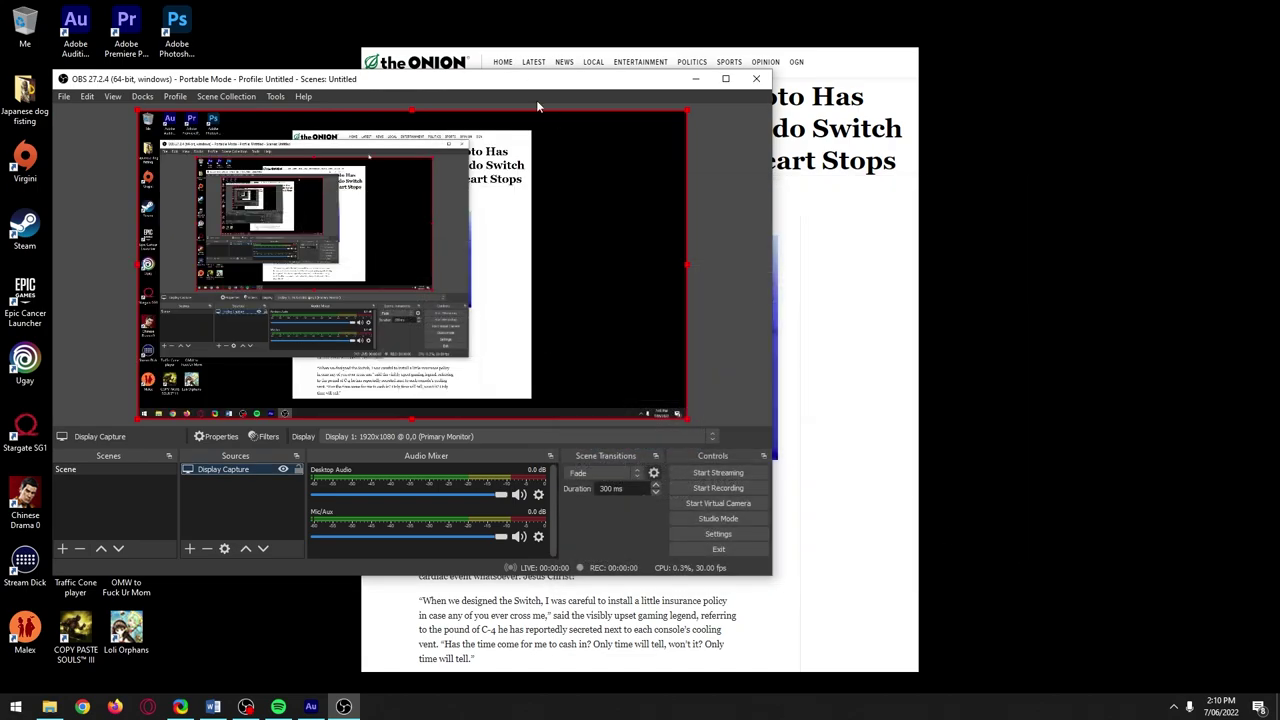
- Open the OBS output settings and examine the recording path in Simple output mode
left_click_drag(524, 87, 845, 103)
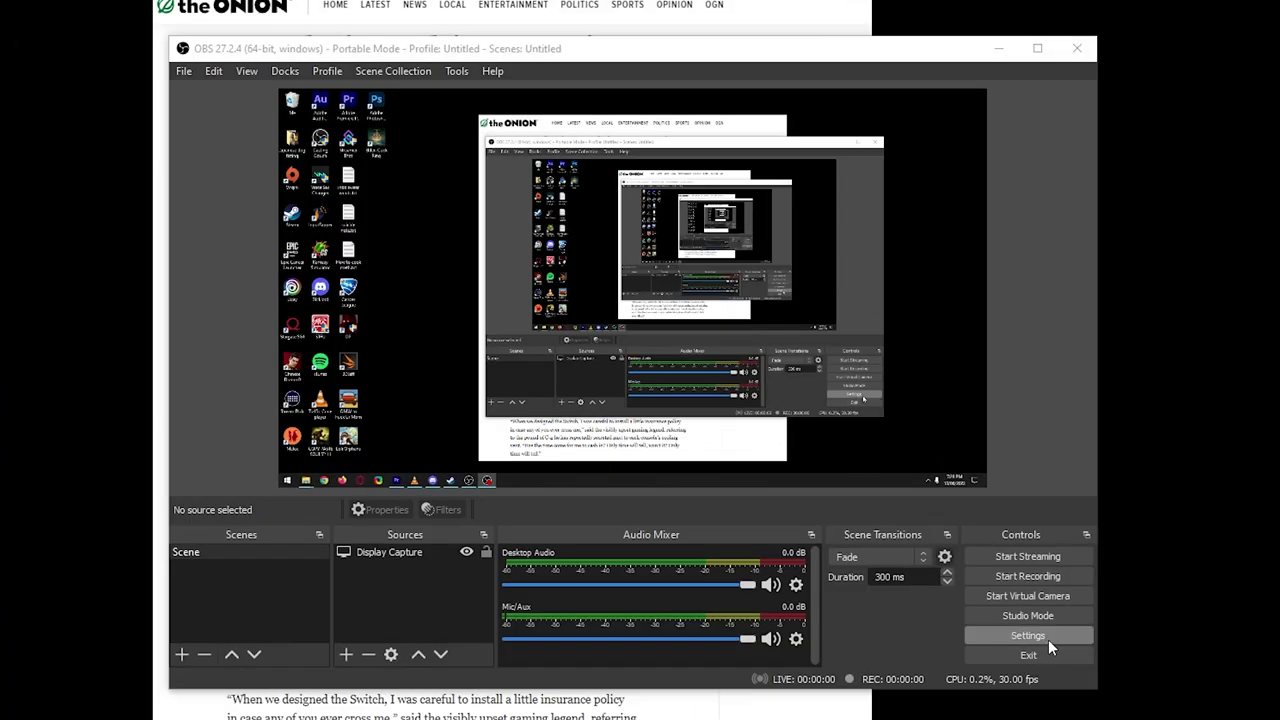
left_click(1052, 550)
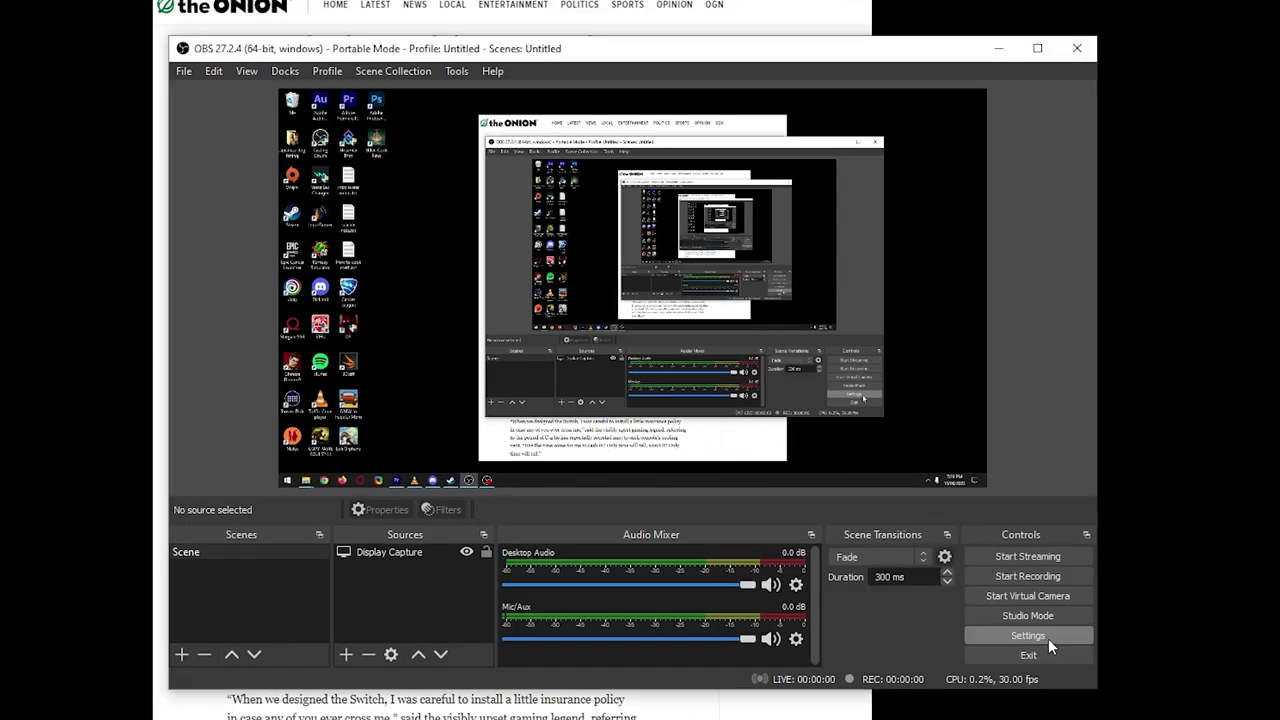
left_click(276, 172)
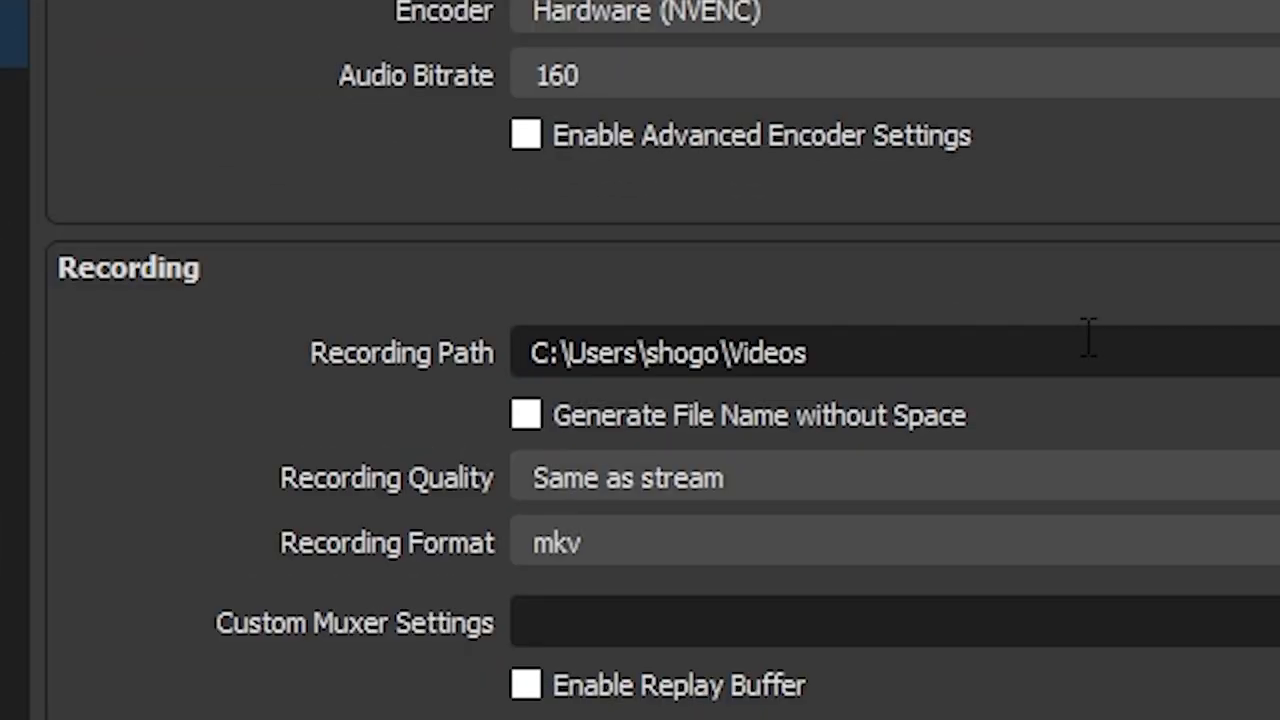
left_click(698, 288)
triple_click(583, 286)
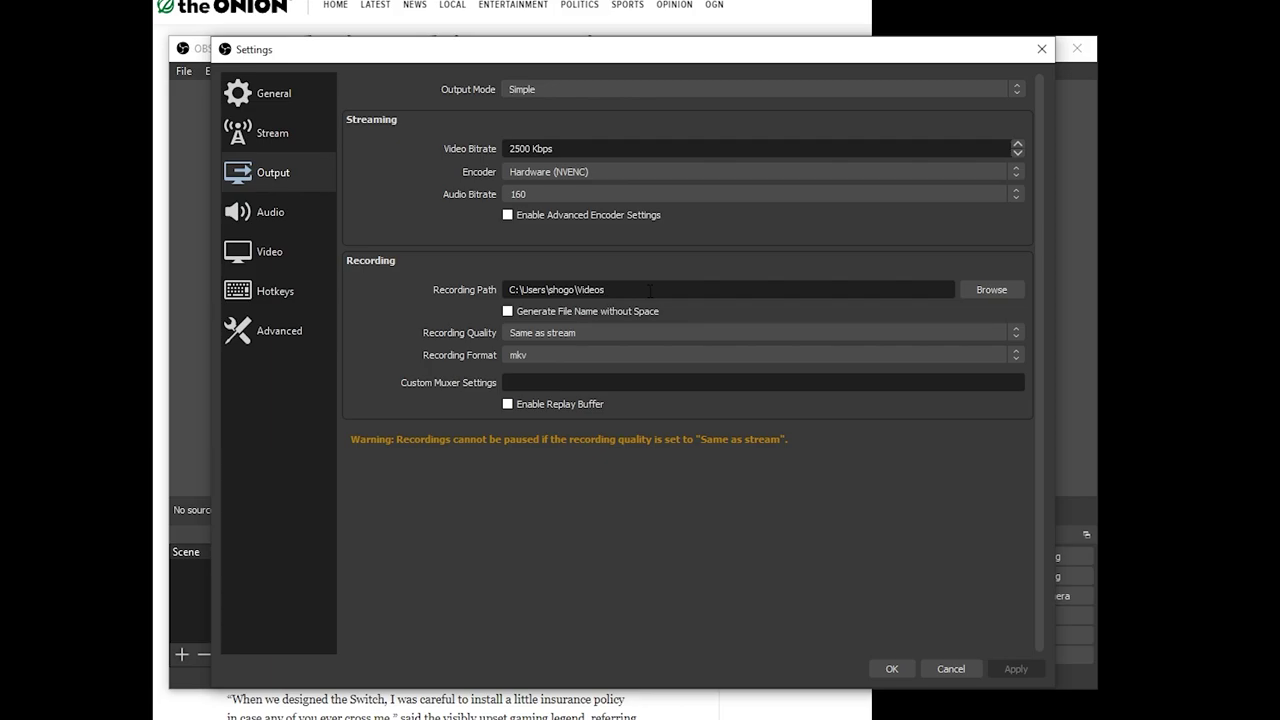
- Set the output mode to Advanced and select the recording path text in the recording settings
left_click(625, 87)
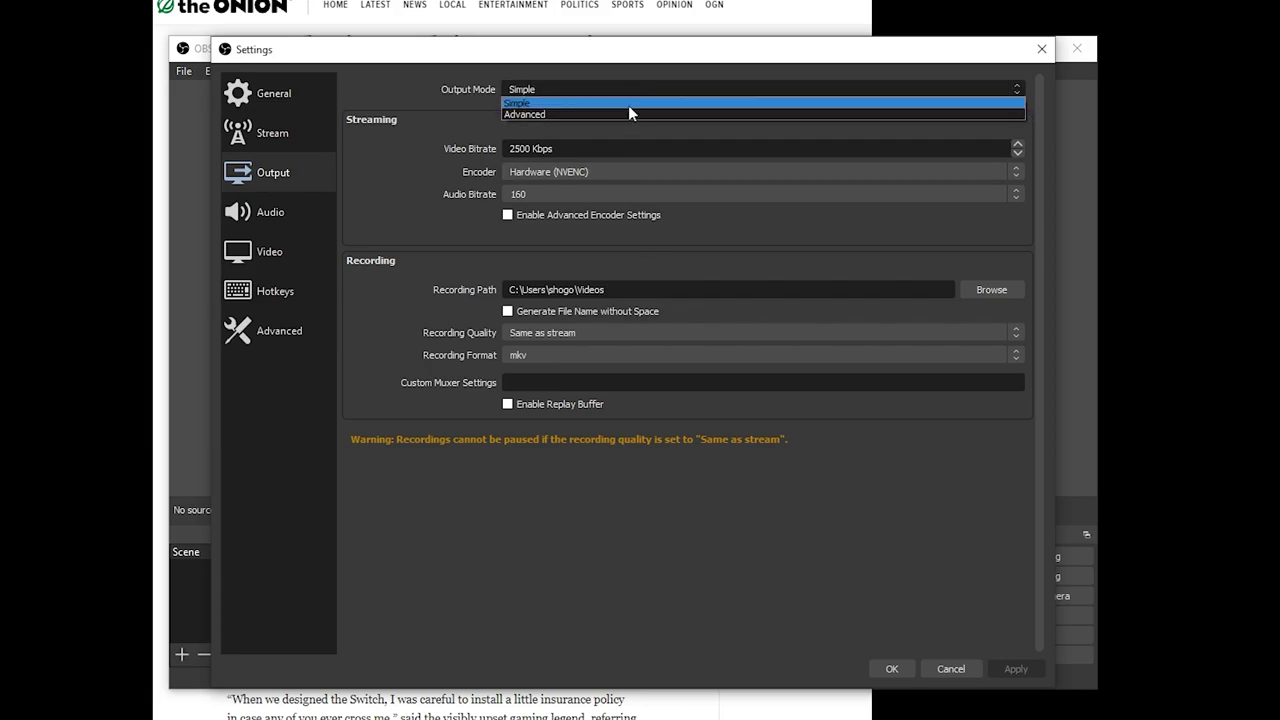
left_click(631, 113)
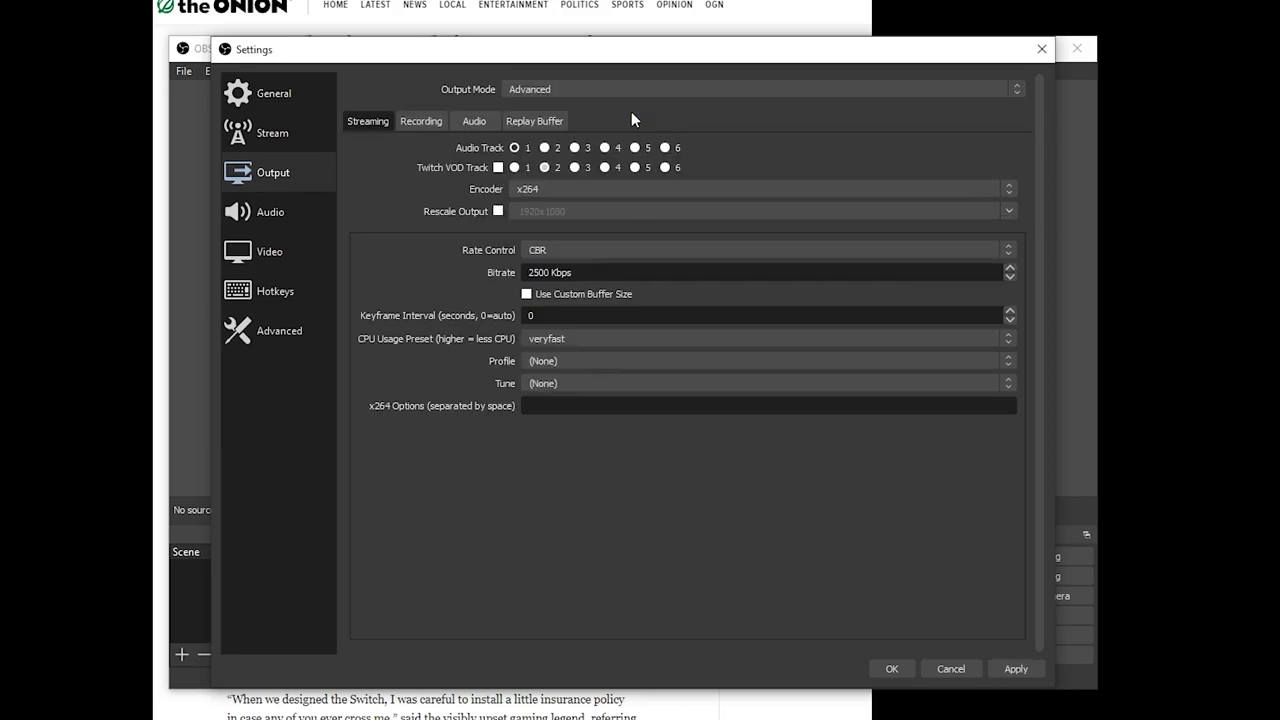
left_click(404, 124)
left_click(673, 172)
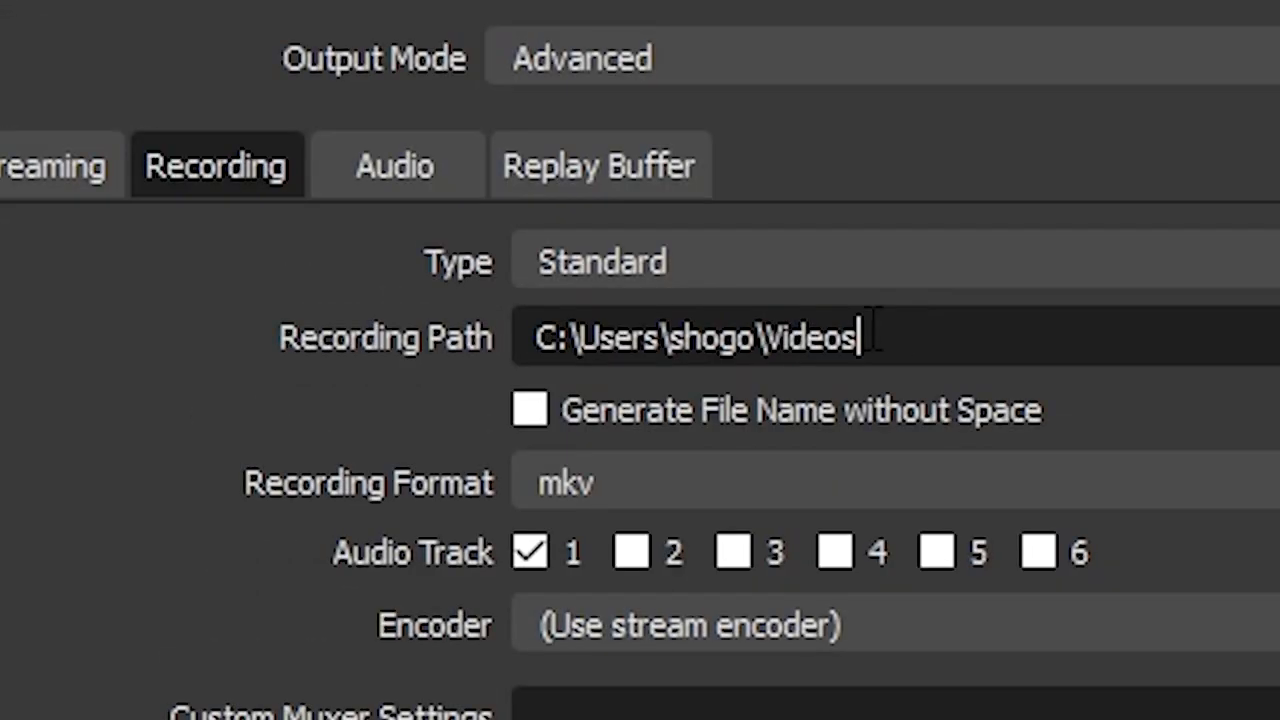
left_click_drag(673, 172, 471, 172)
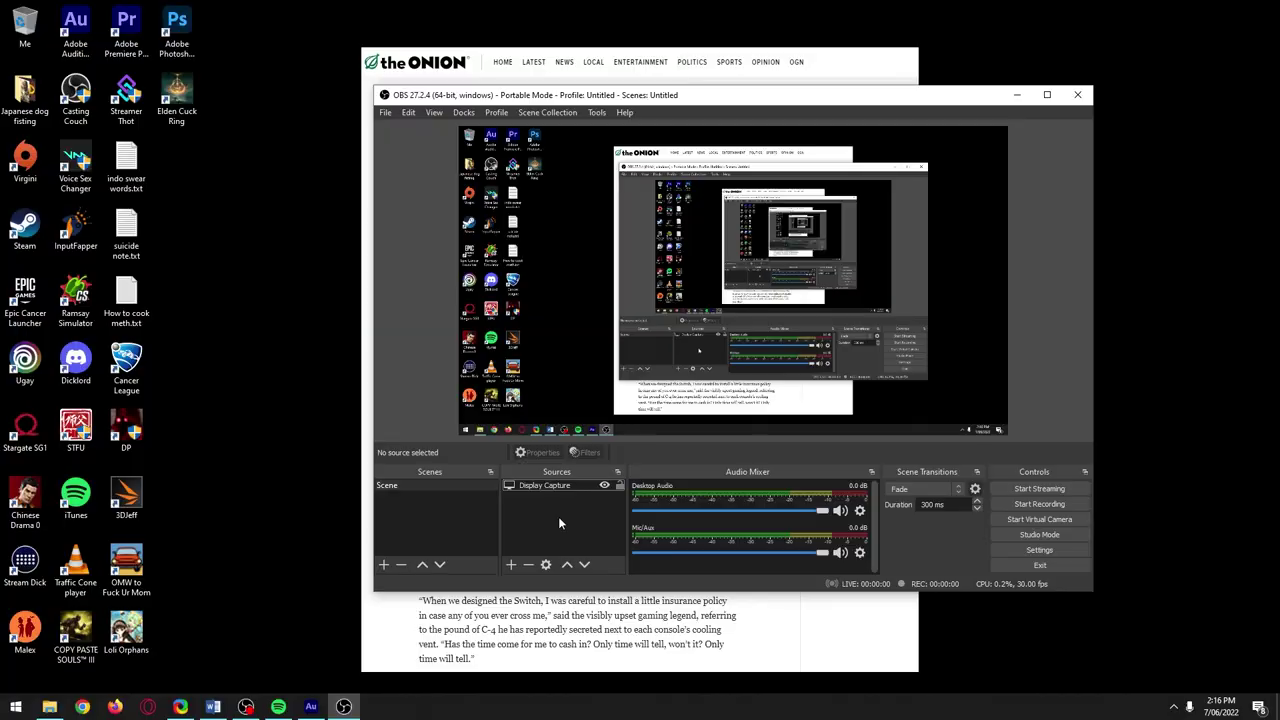
- Add a new Game Capture source to the scene, keeping the default source name
right_click(519, 590)
mouse_move(554, 611)
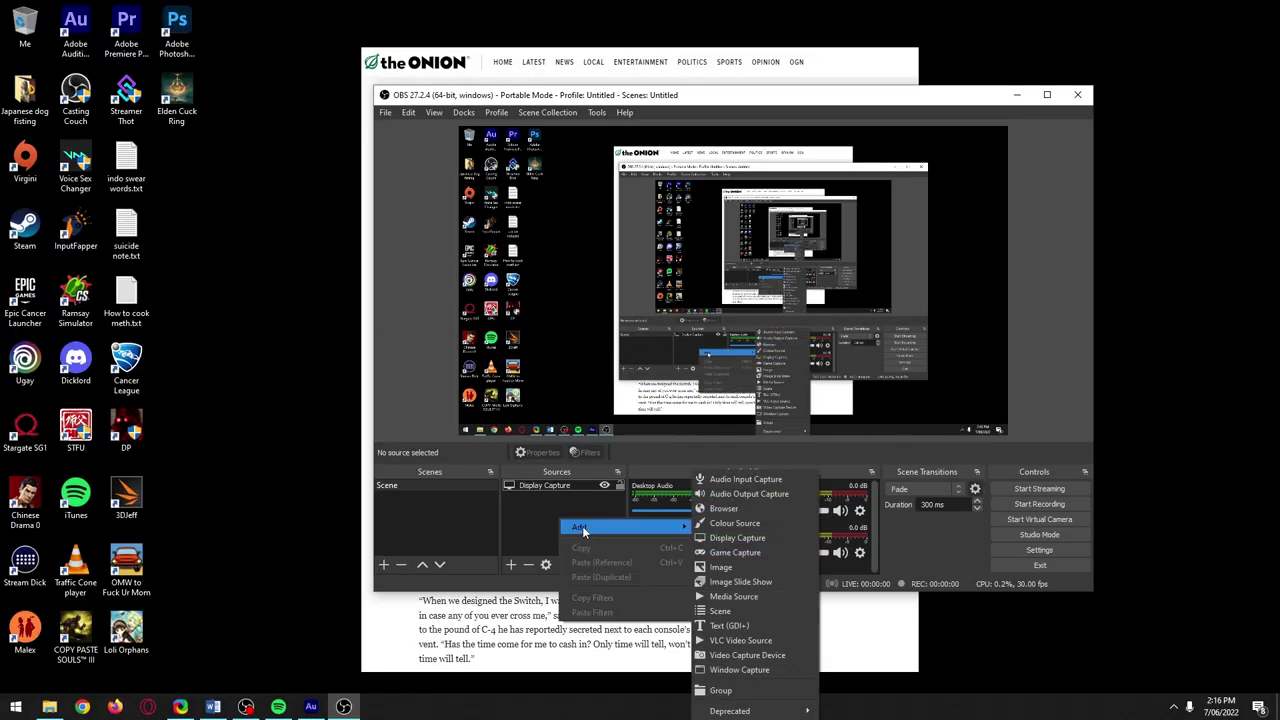
left_click(763, 552)
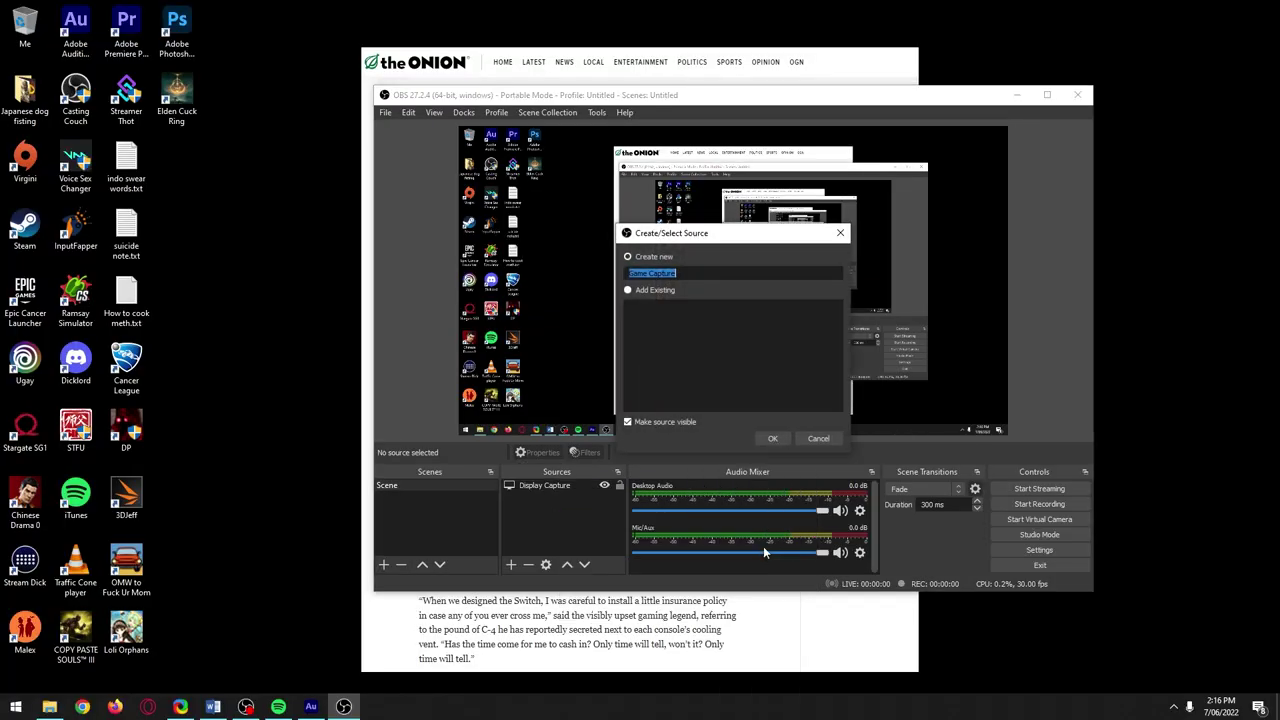
left_click(771, 442)
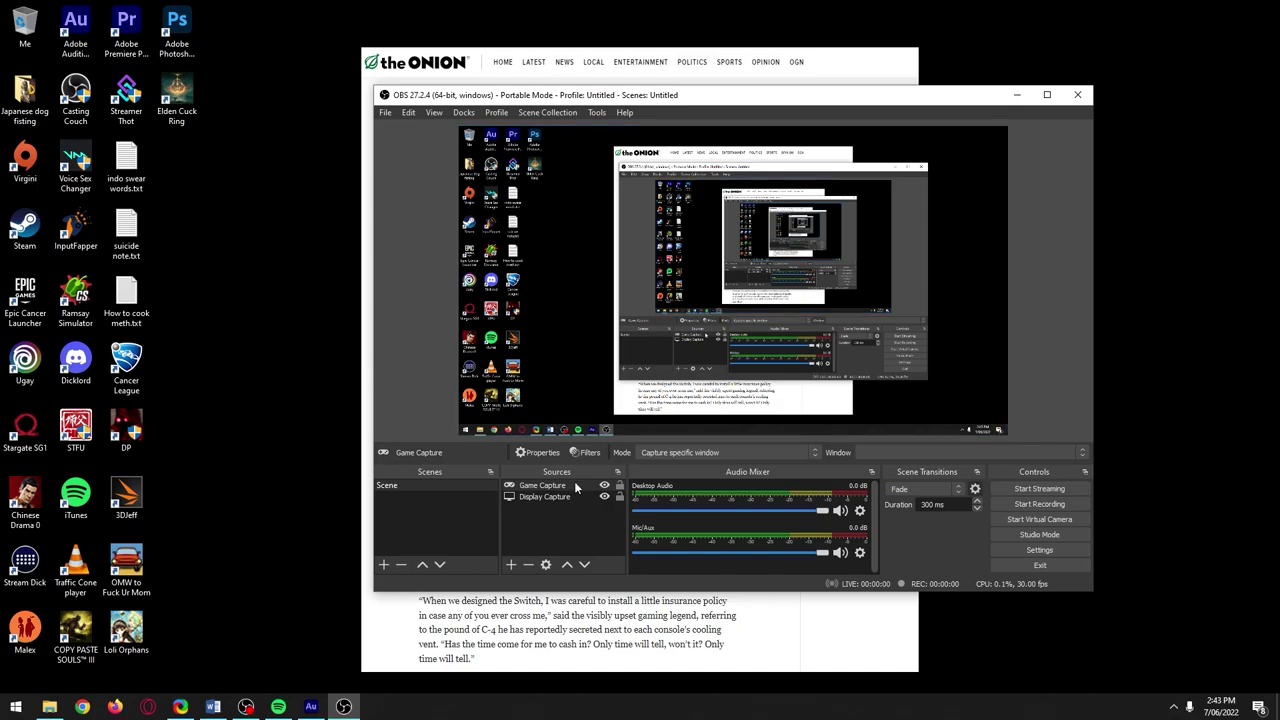
- Hide the Display Capture source and open the properties of the Game Capture source
left_click(604, 496)
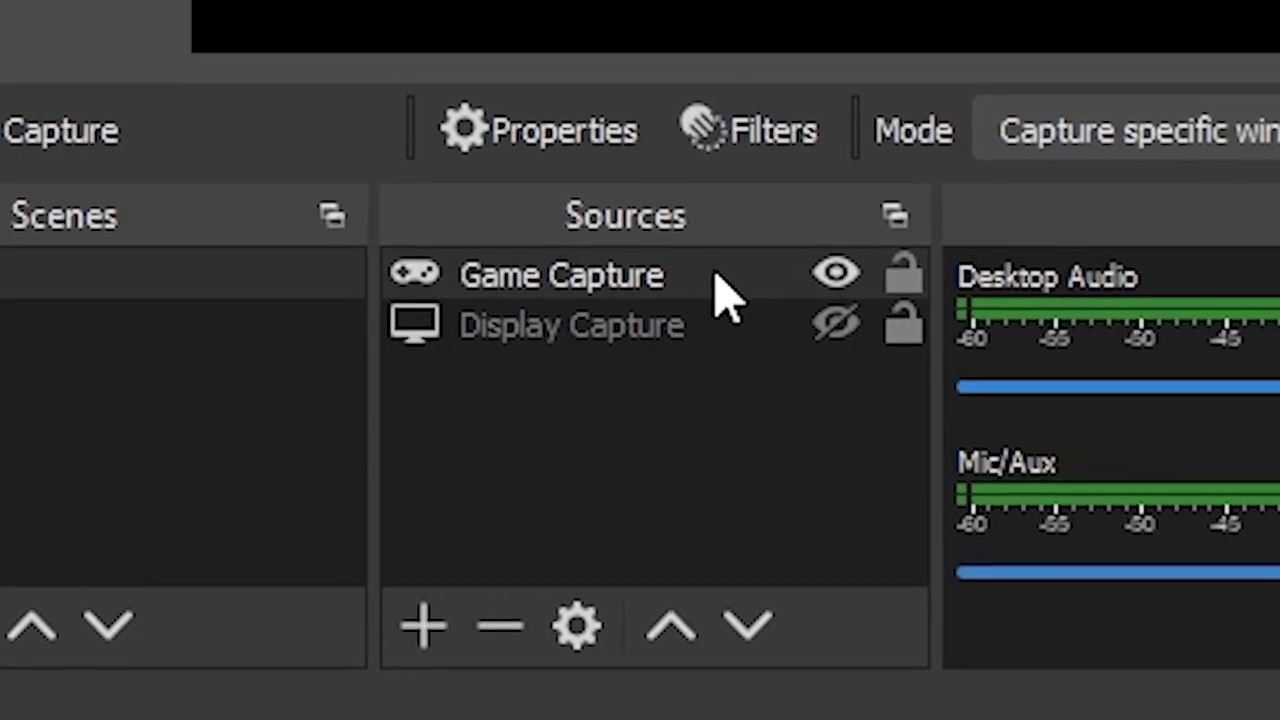
double_click(718, 275)
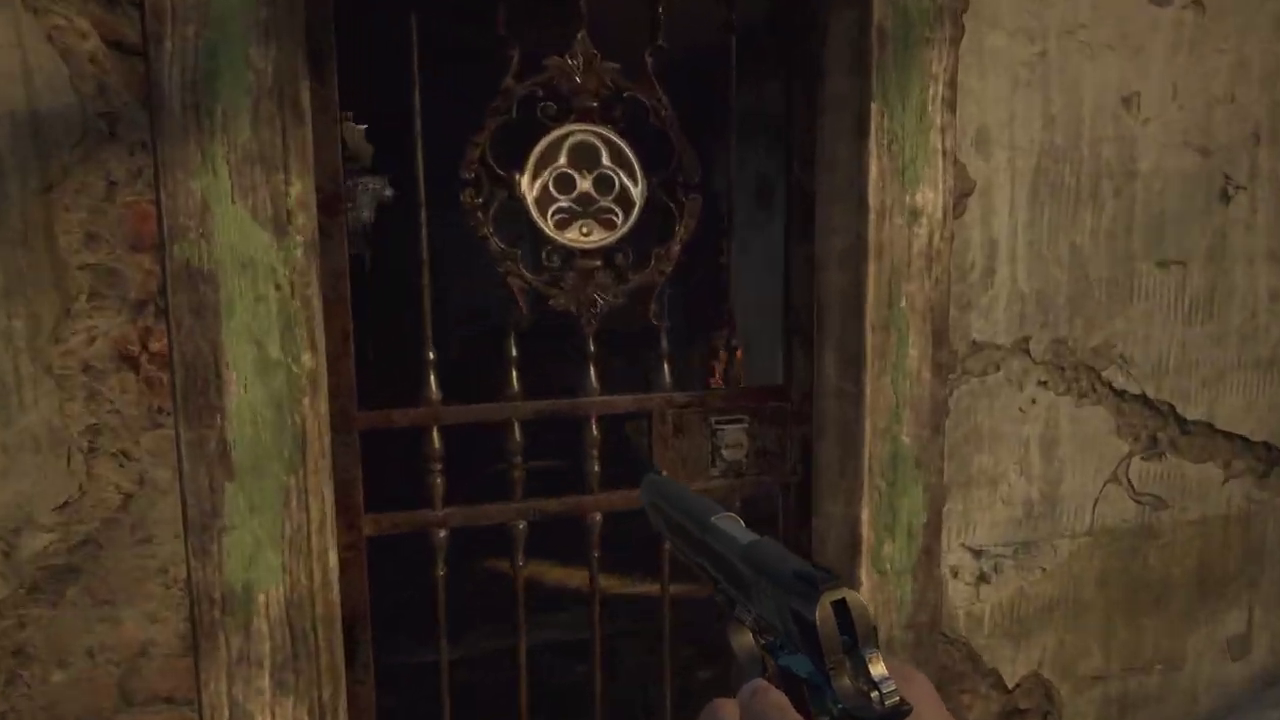
key("w")
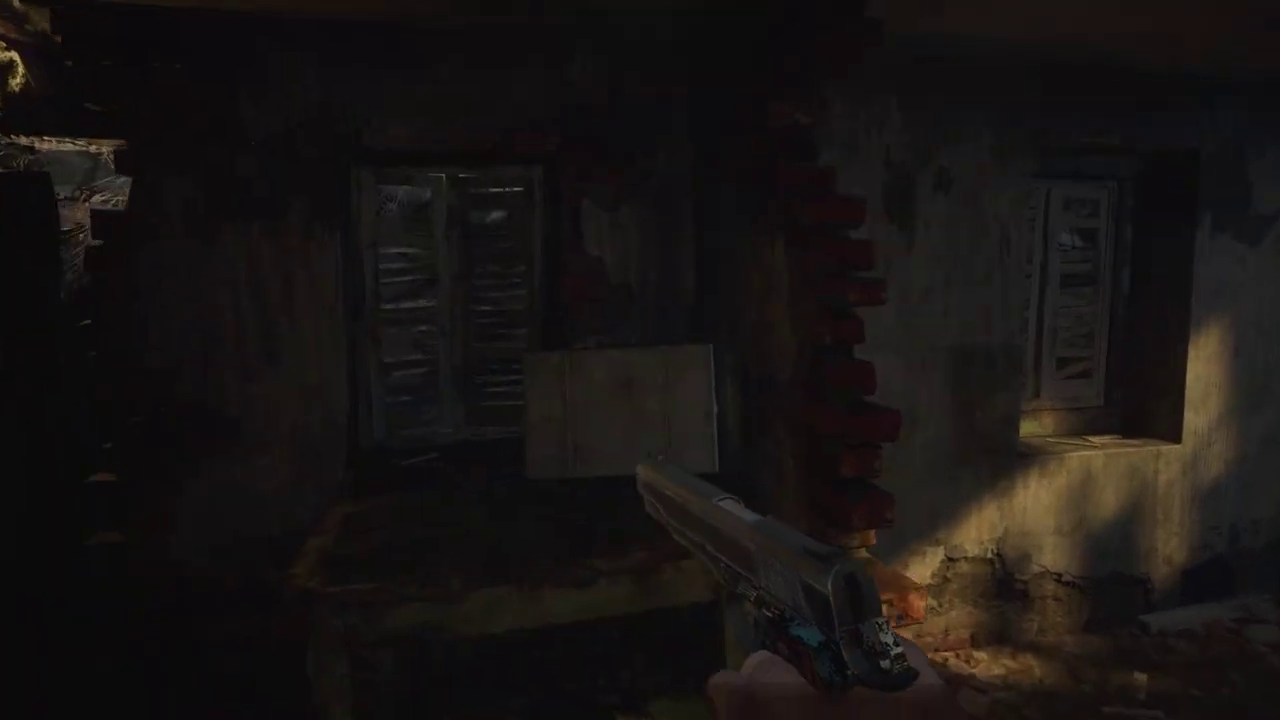
key("w")
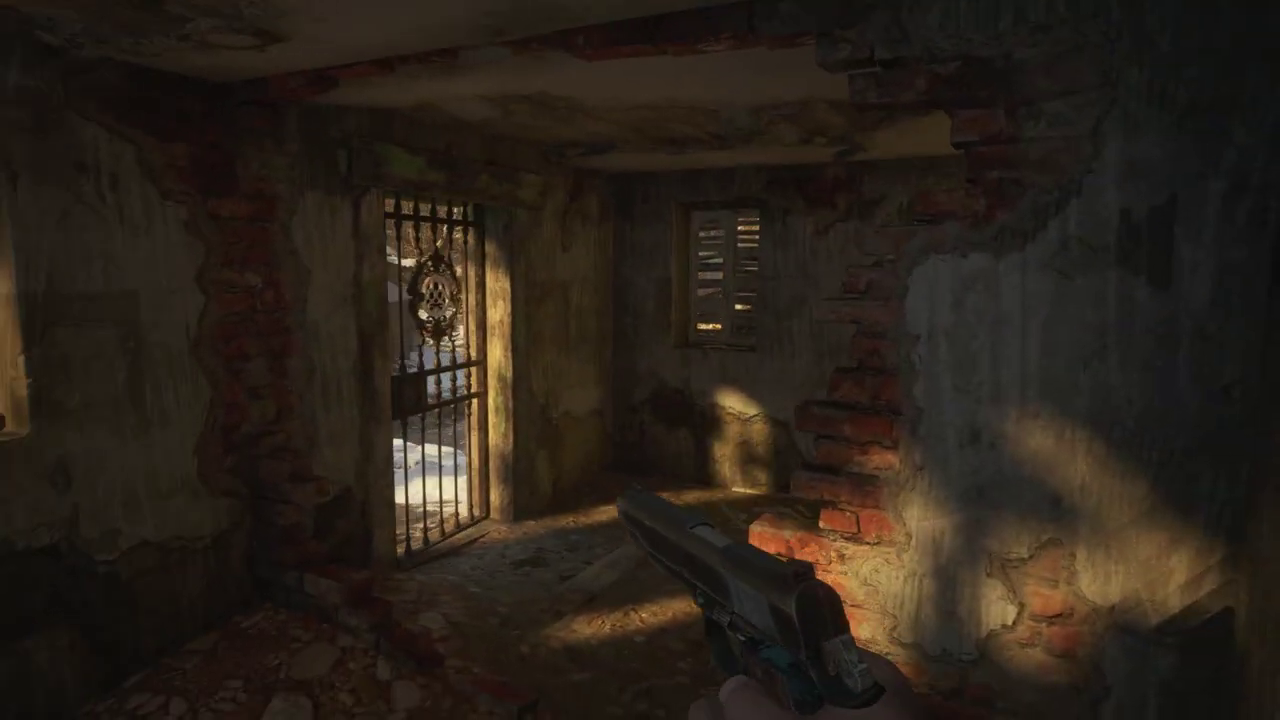
key("w")
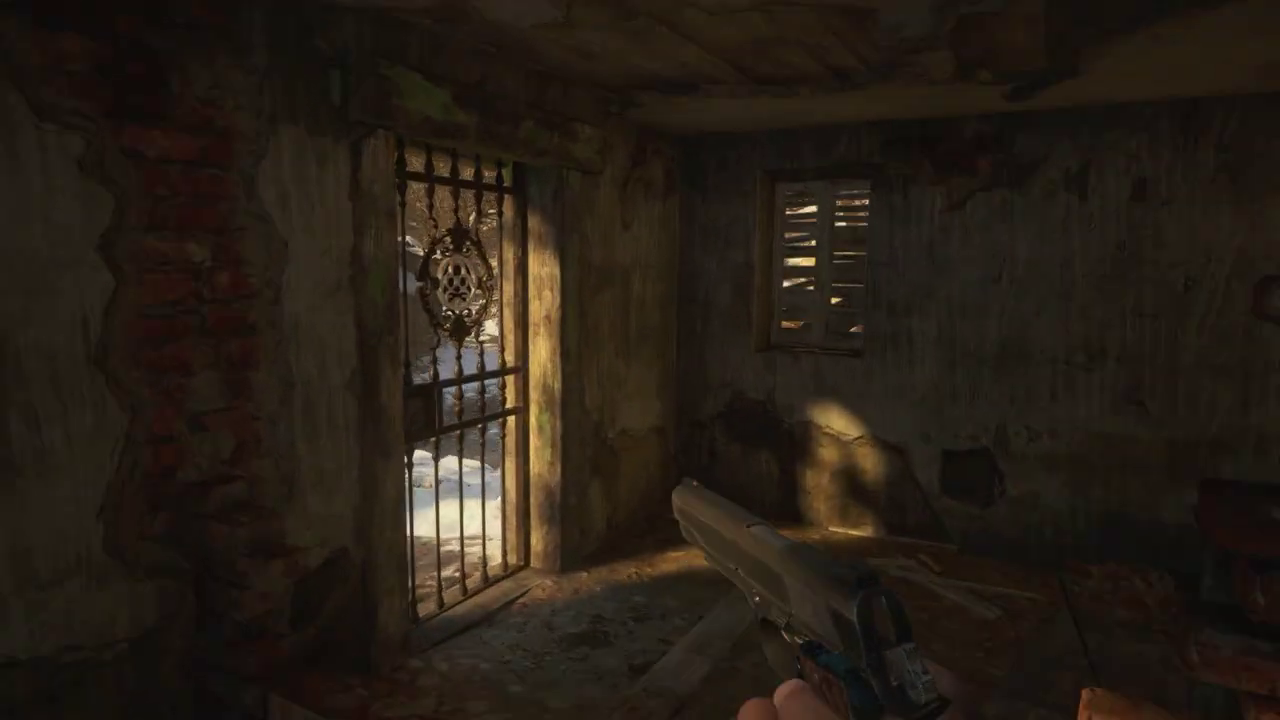
key("w")
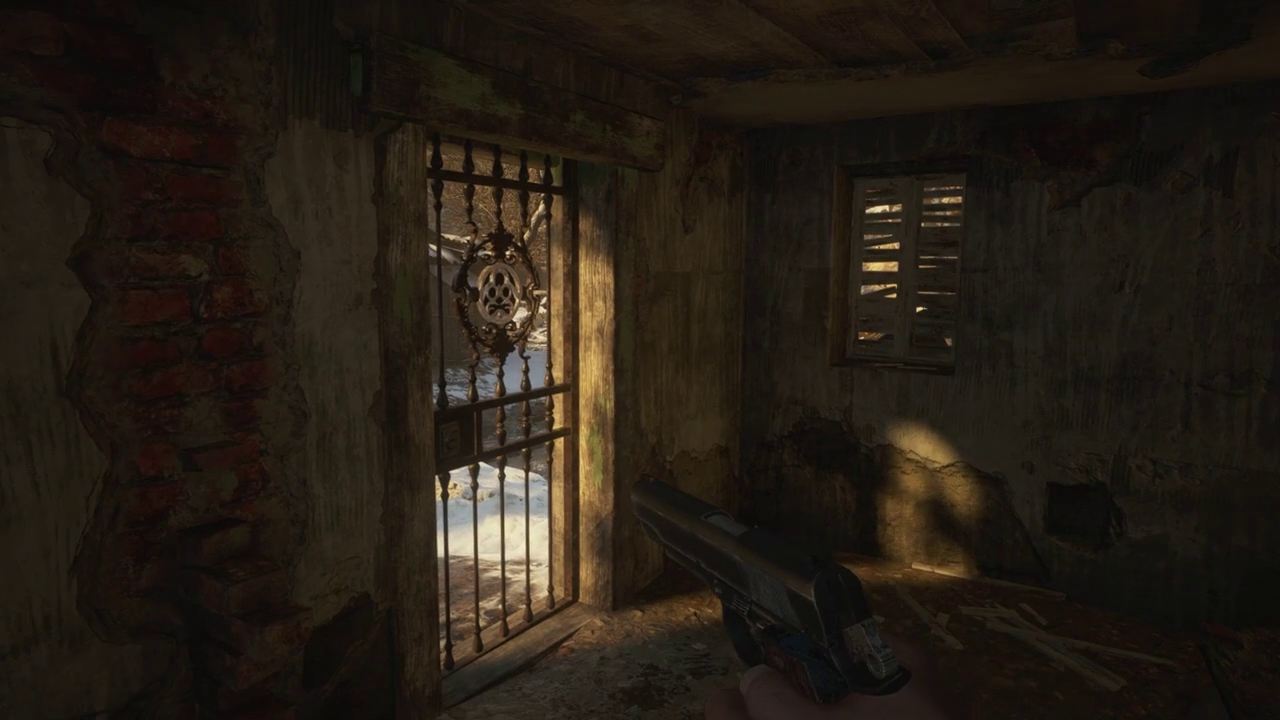
key("w")
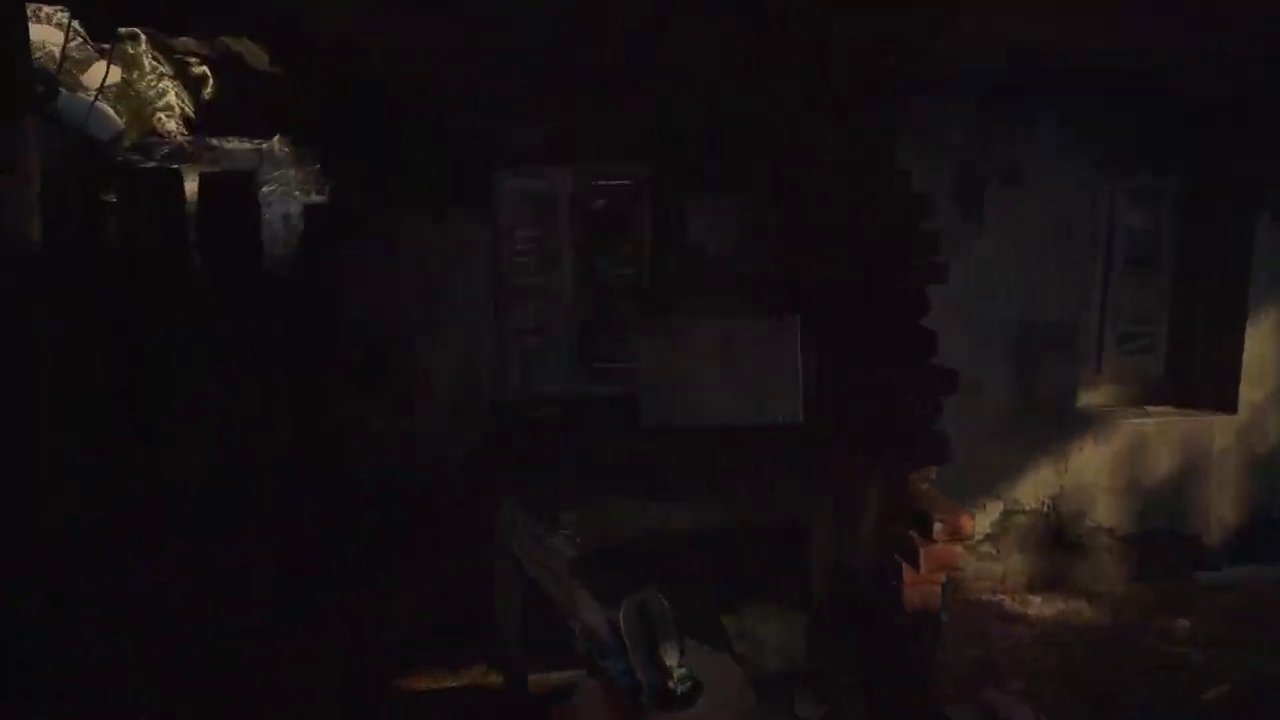
key("w")
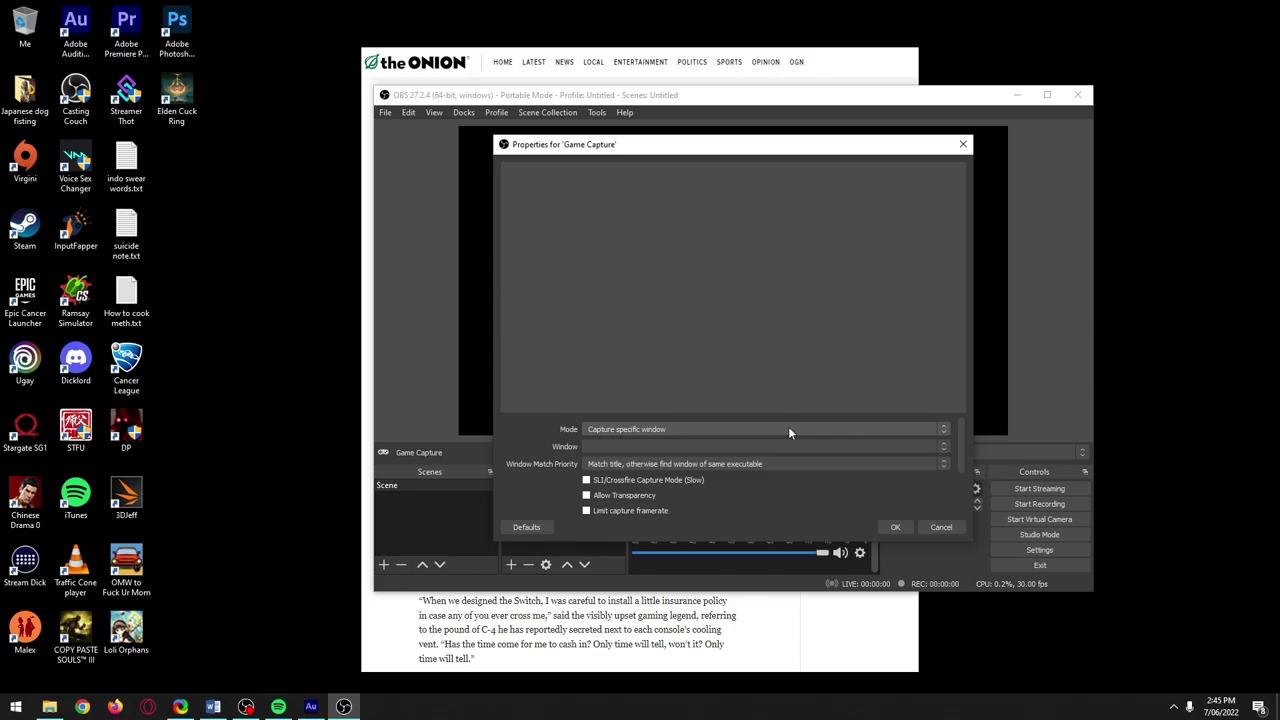
- Keep the Game Capture mode at Capture specific window and check the list of windows available for capture
left_click(788, 430)
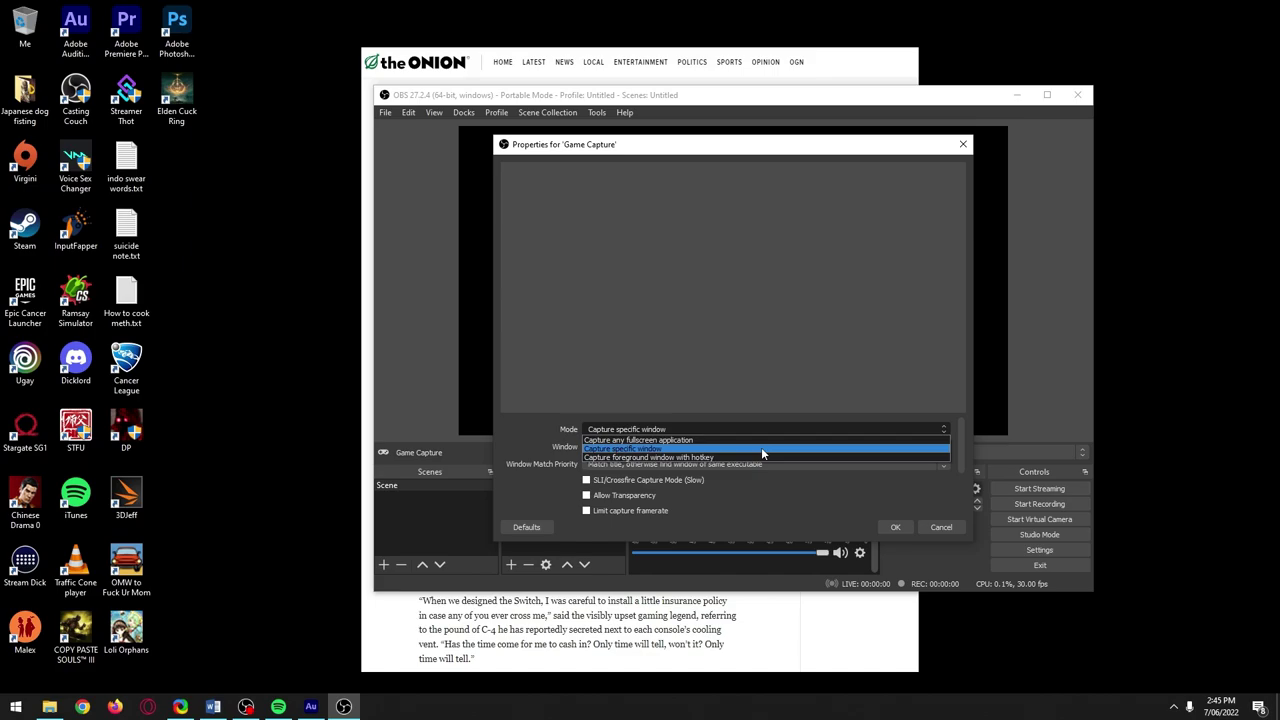
left_click(761, 448)
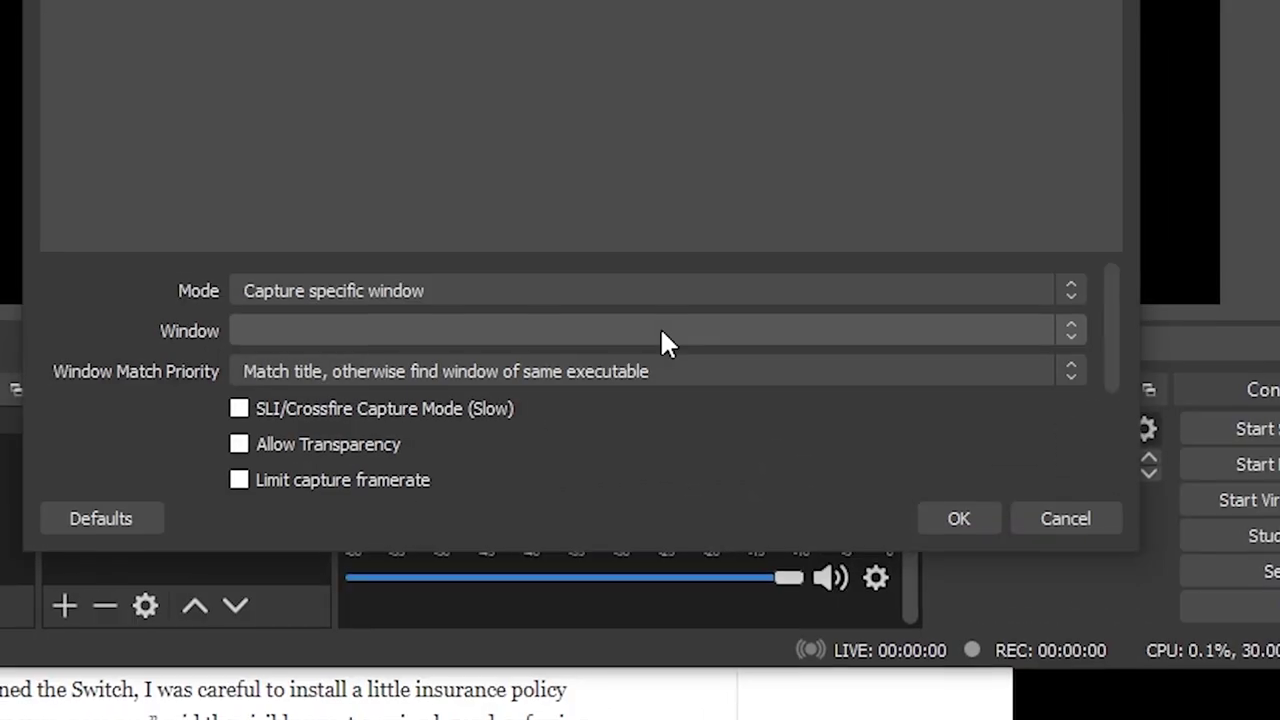
left_click(767, 446)
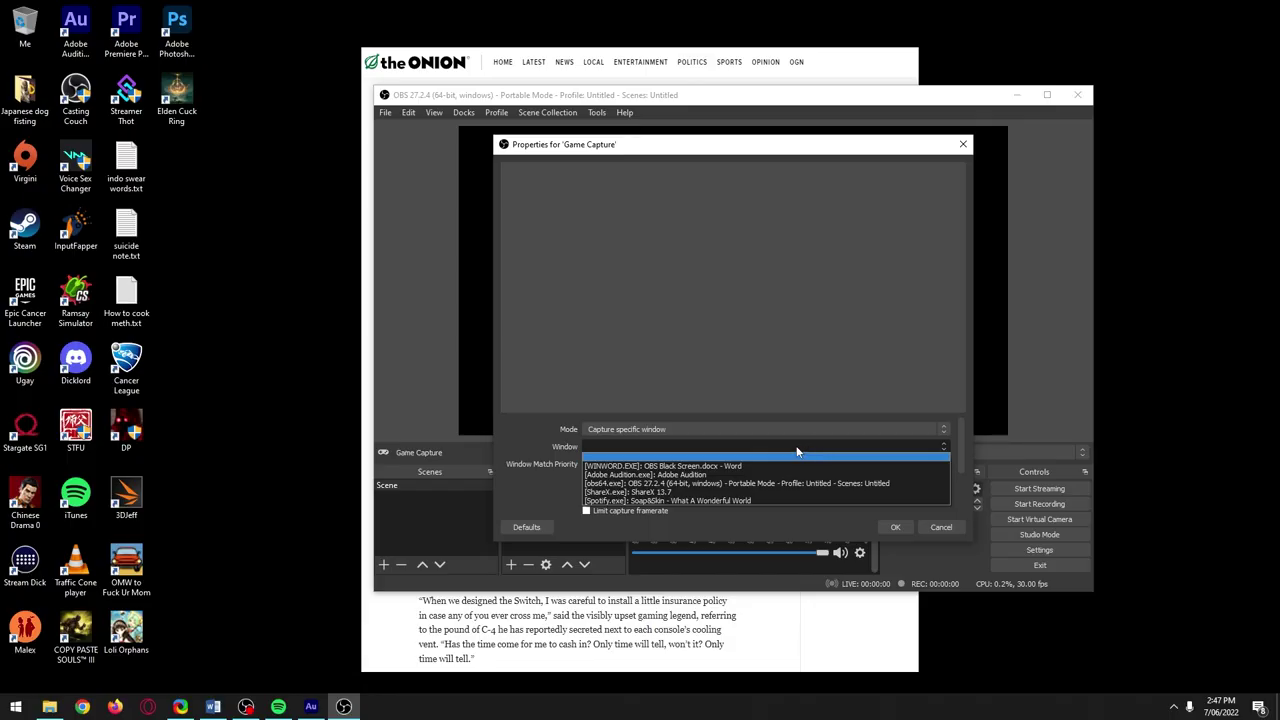
left_click(797, 452)
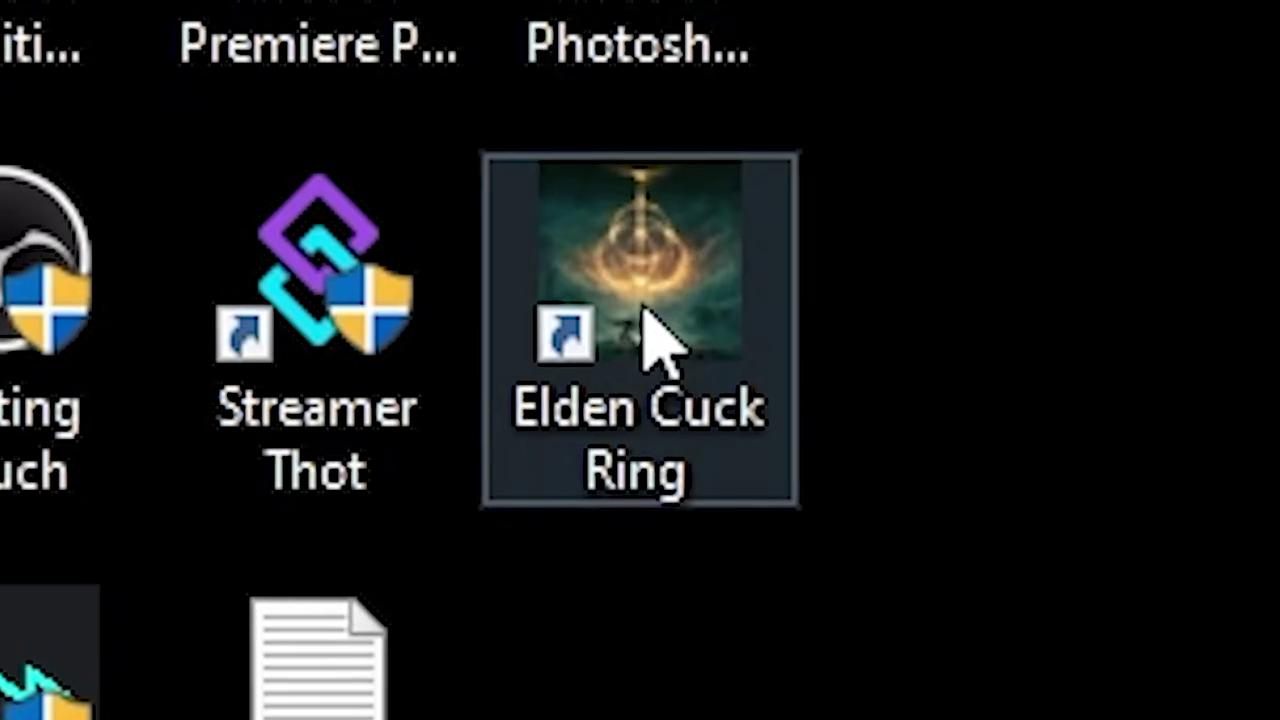
- Launch Elden Ring from its desktop shortcut and close the Game Capture properties without saving
double_click(648, 336)
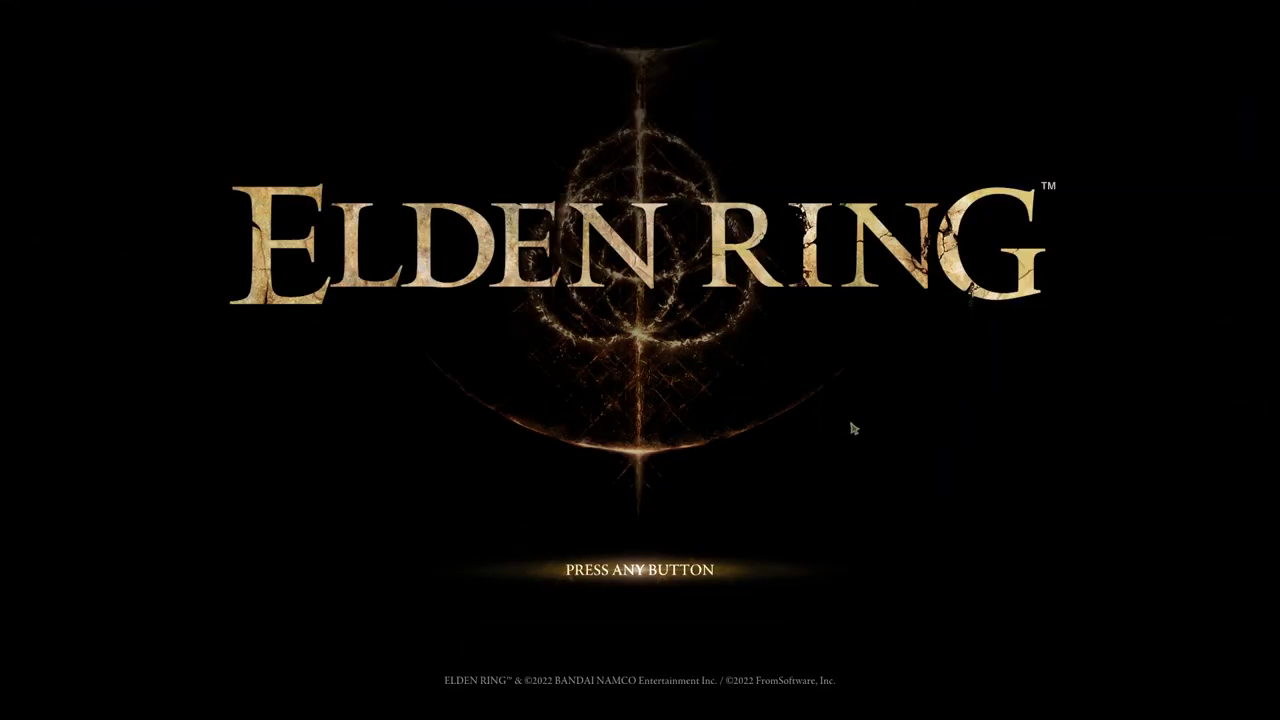
left_click(853, 428)
left_click(660, 452)
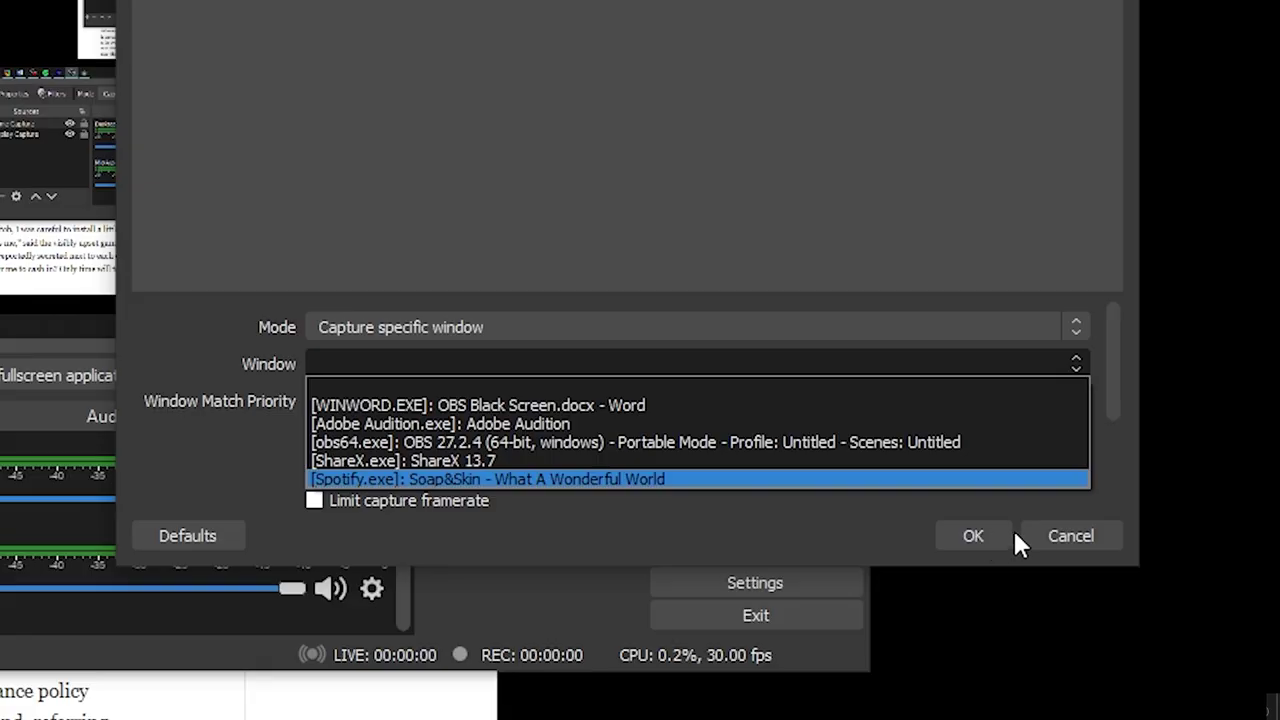
left_click(1056, 538)
left_click(1056, 538)
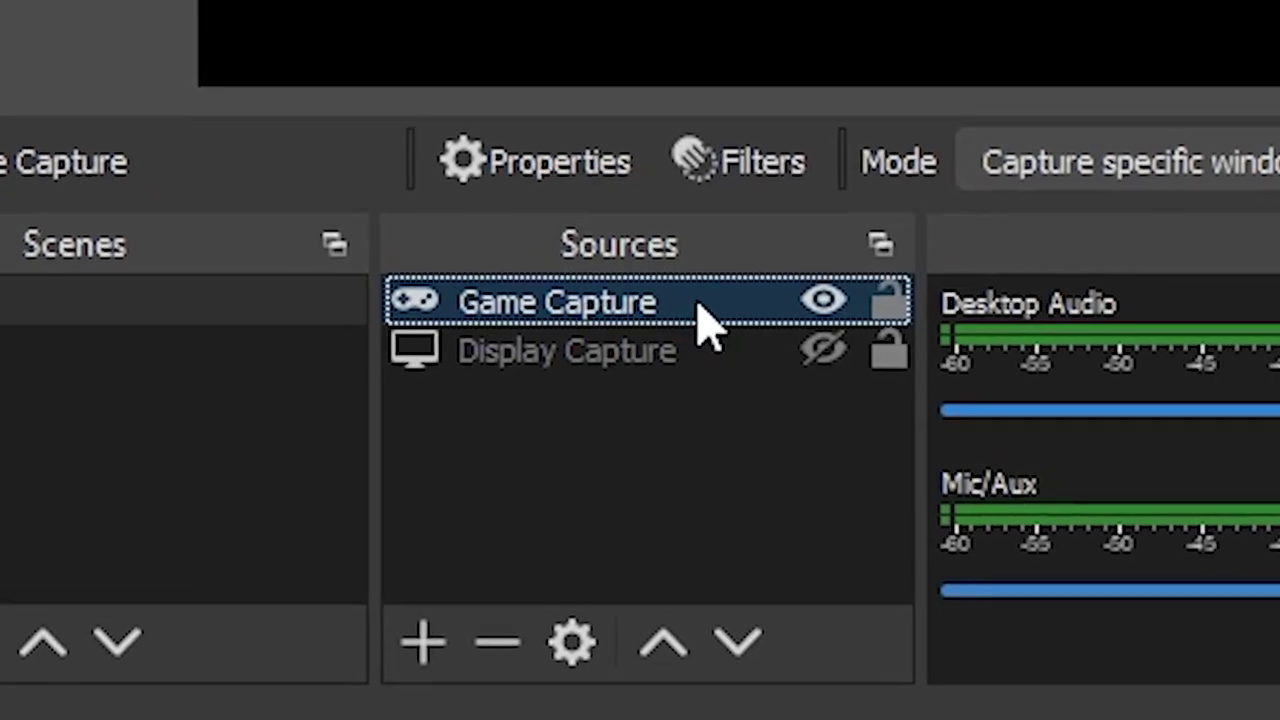
- Reopen the Game Capture properties, set the mode to Capture specific window and choose [eldenring.exe]: ELDEN RING™ as the window
double_click(705, 320)
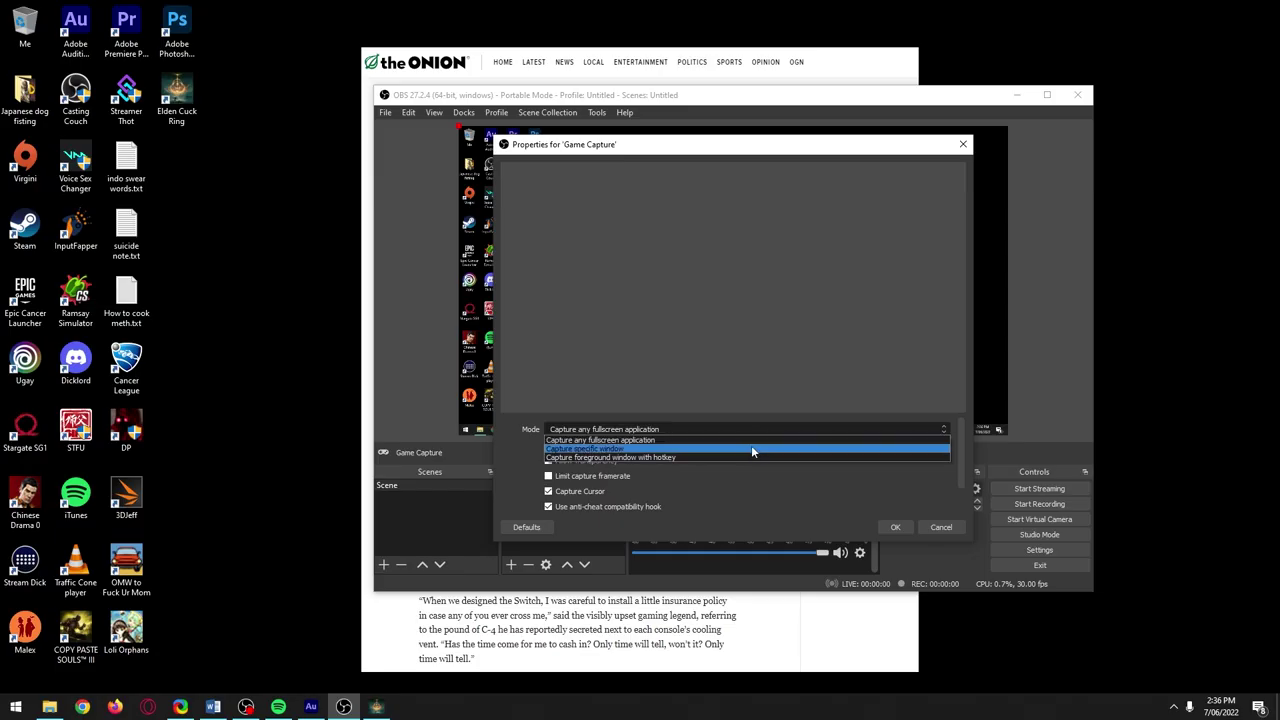
left_click(752, 446)
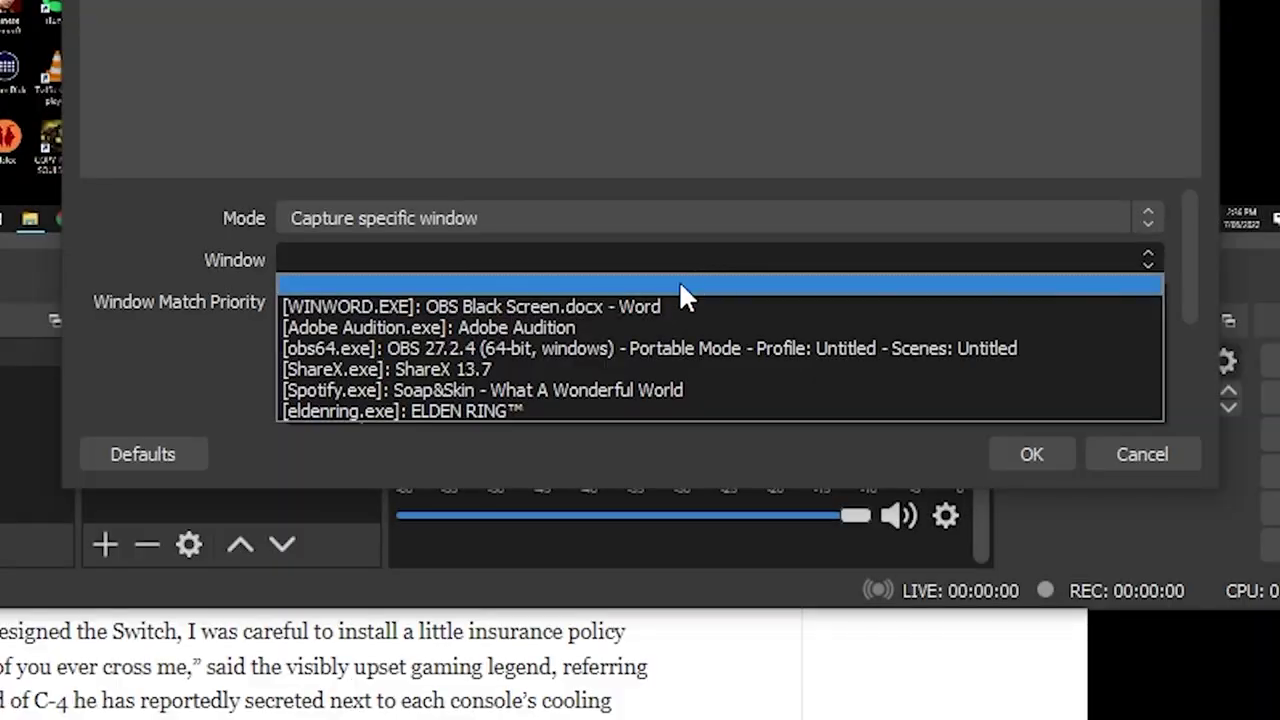
left_click(586, 414)
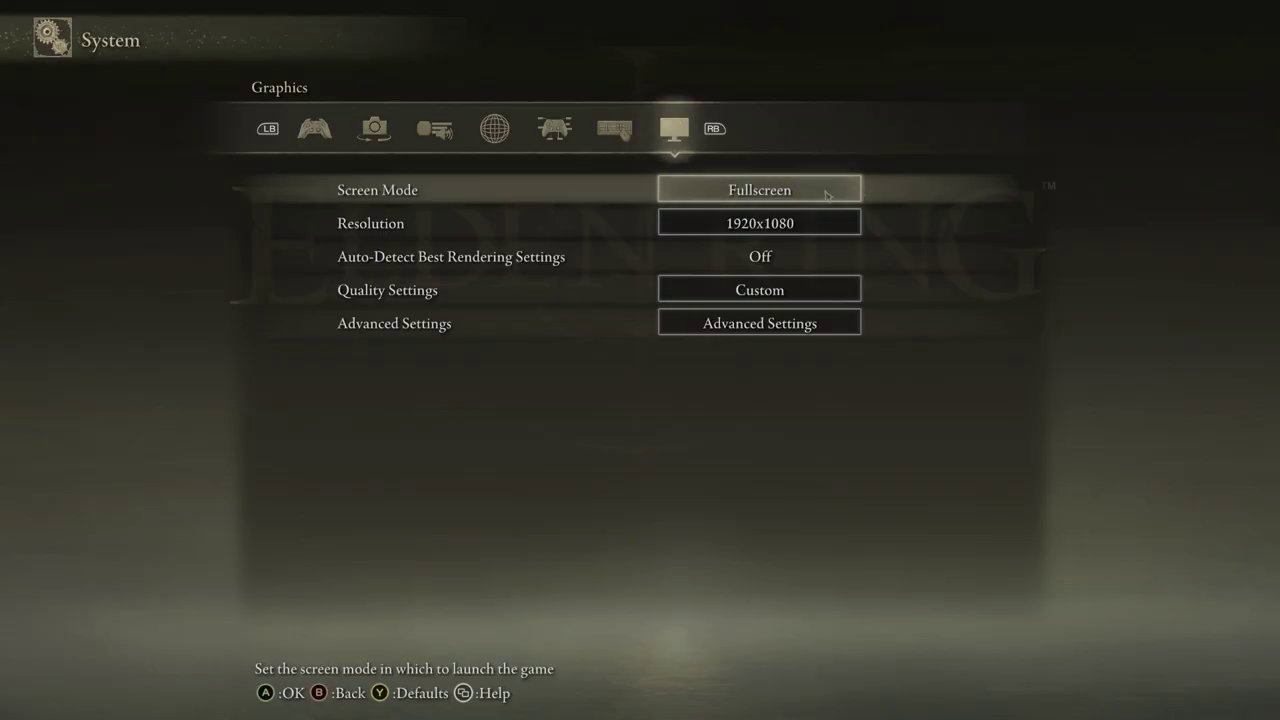
- Set Elden Ring's screen mode to Borderless Windowed in its graphics settings and switch back to OBS Studio
left_click(826, 194)
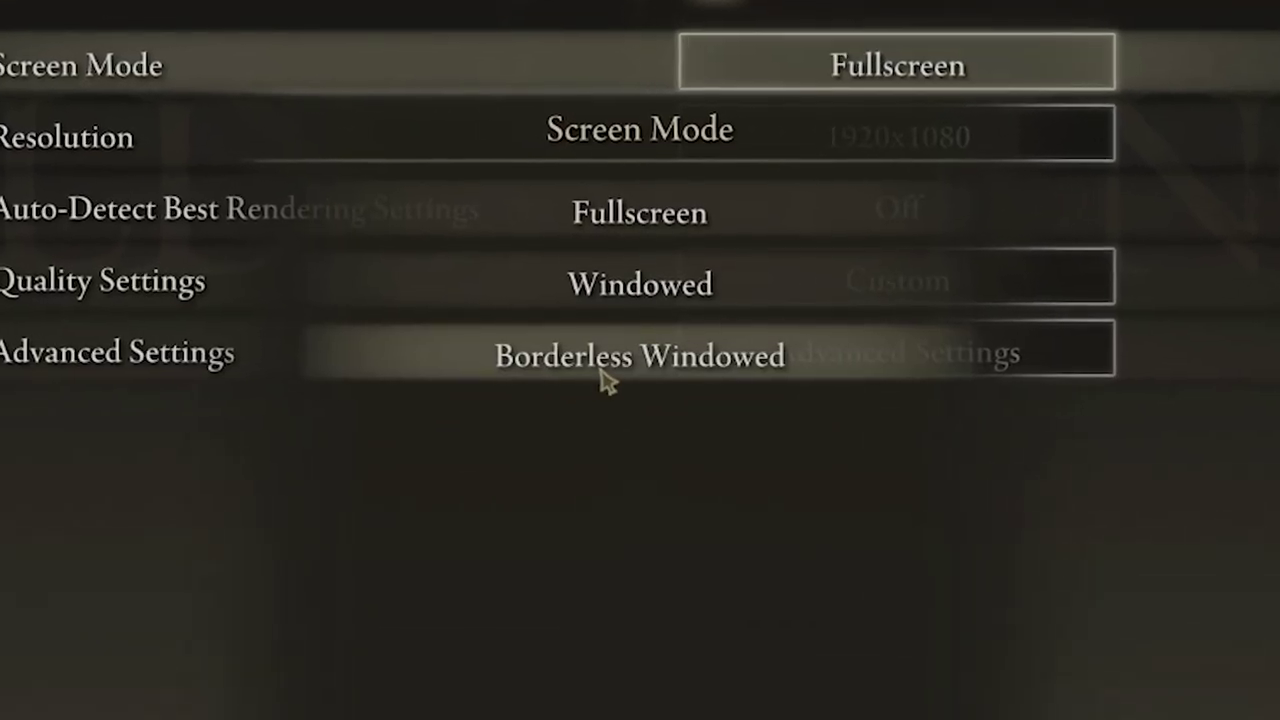
left_click(605, 357)
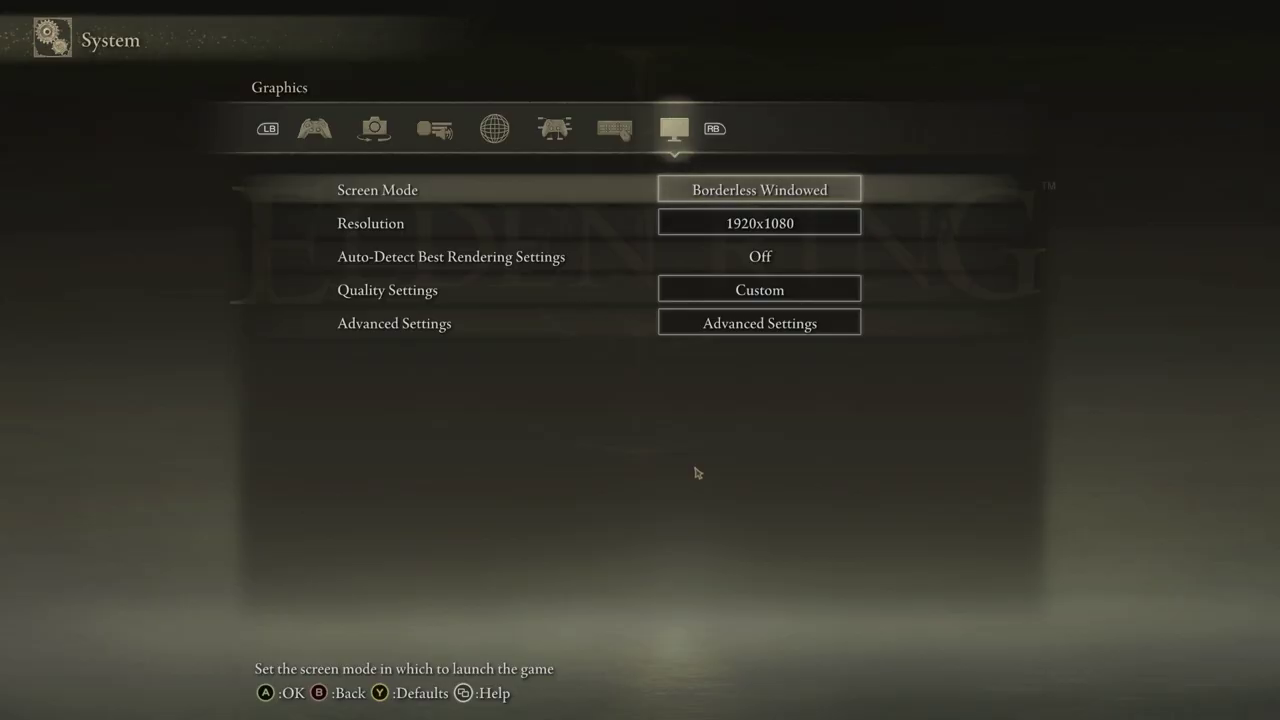
key("alt+Tab")
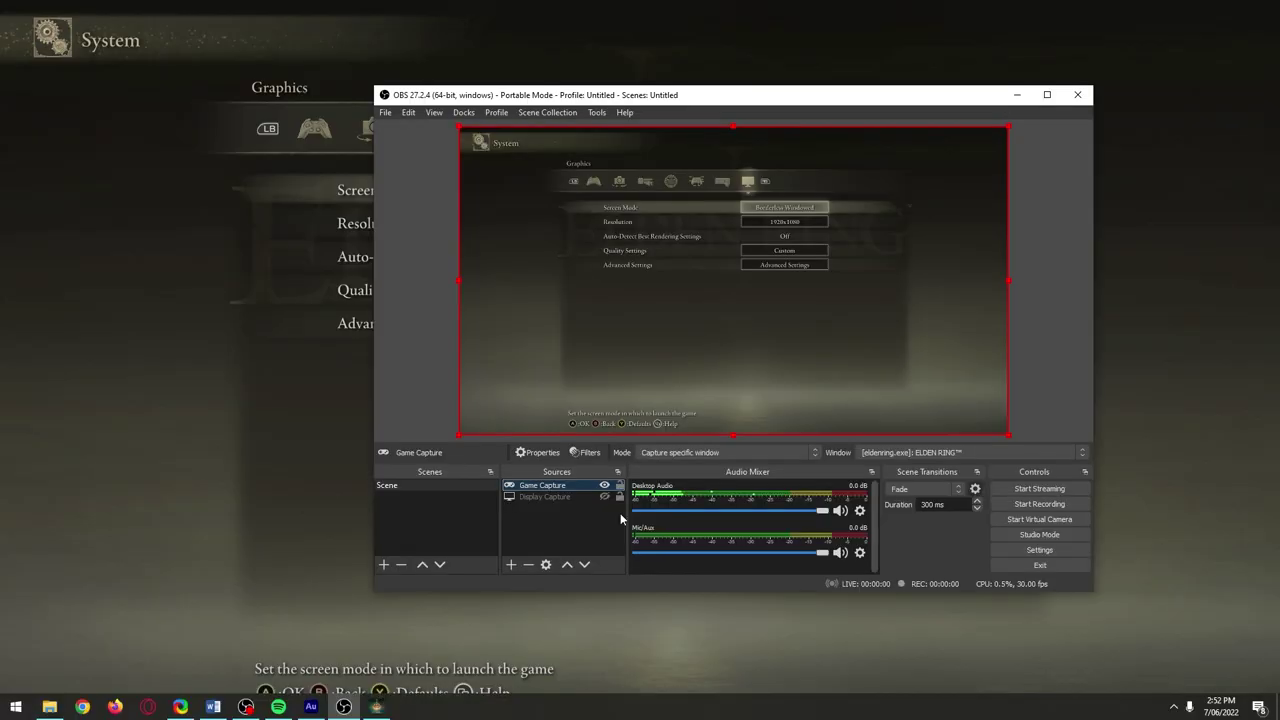
- Reselect [eldenring.exe]: ELDEN RING™ as the captured window and check the window choices in the Game Capture properties
left_click(1025, 454)
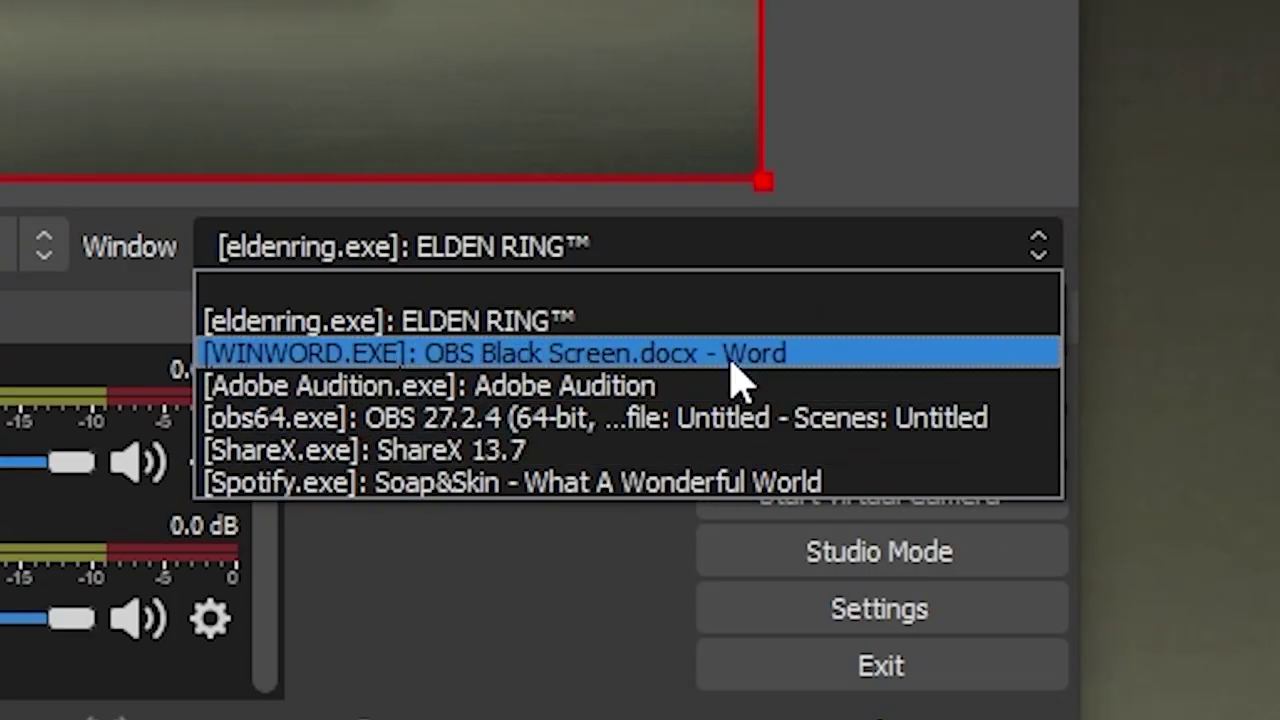
left_click(712, 322)
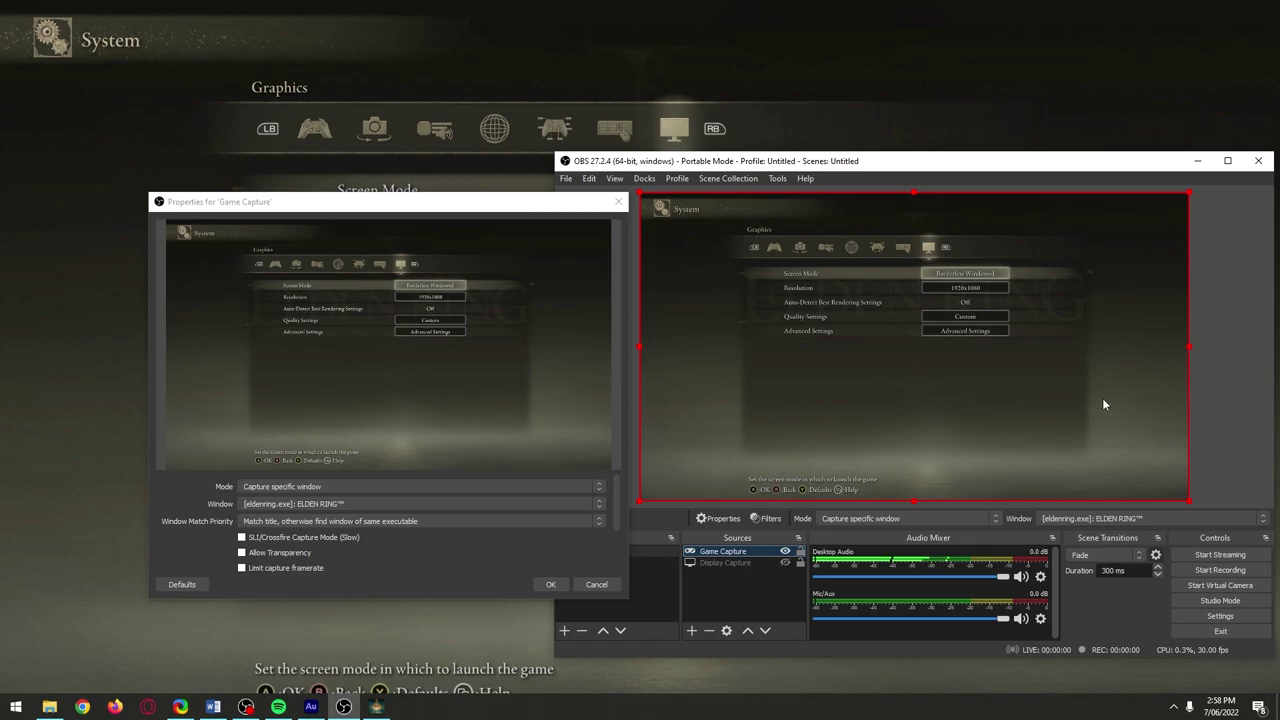
left_click(468, 503)
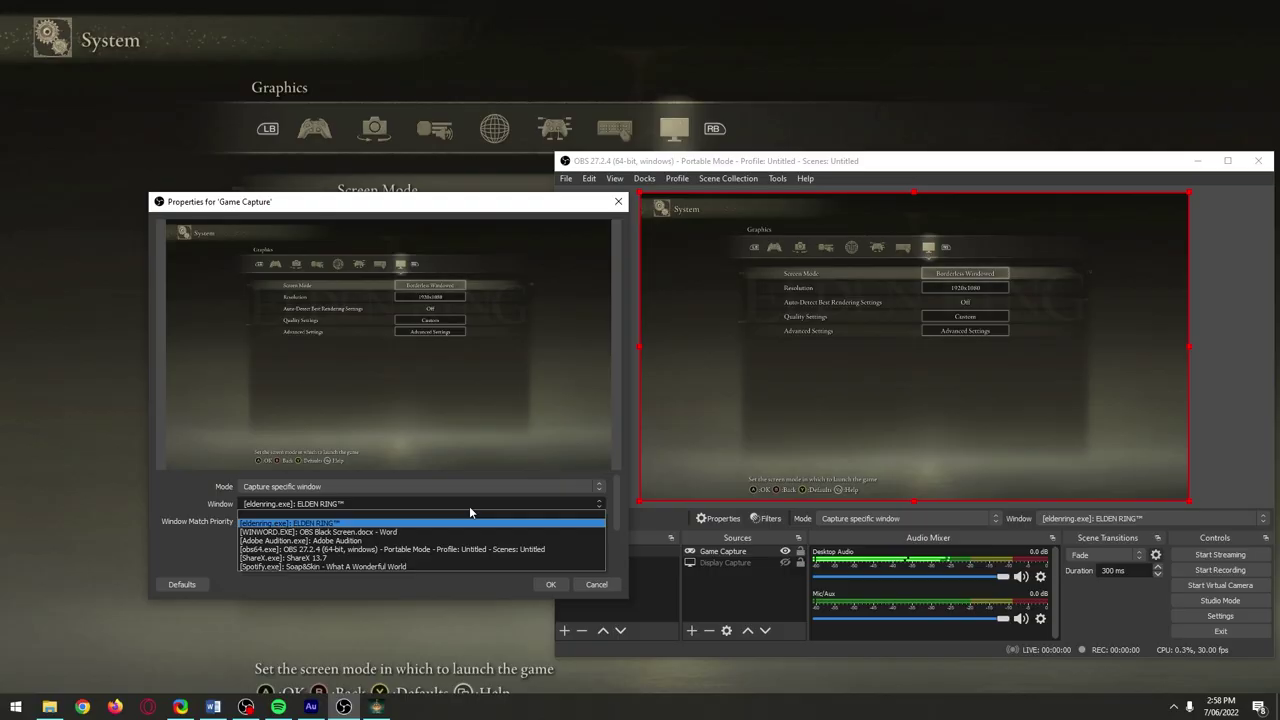
left_click(213, 706)
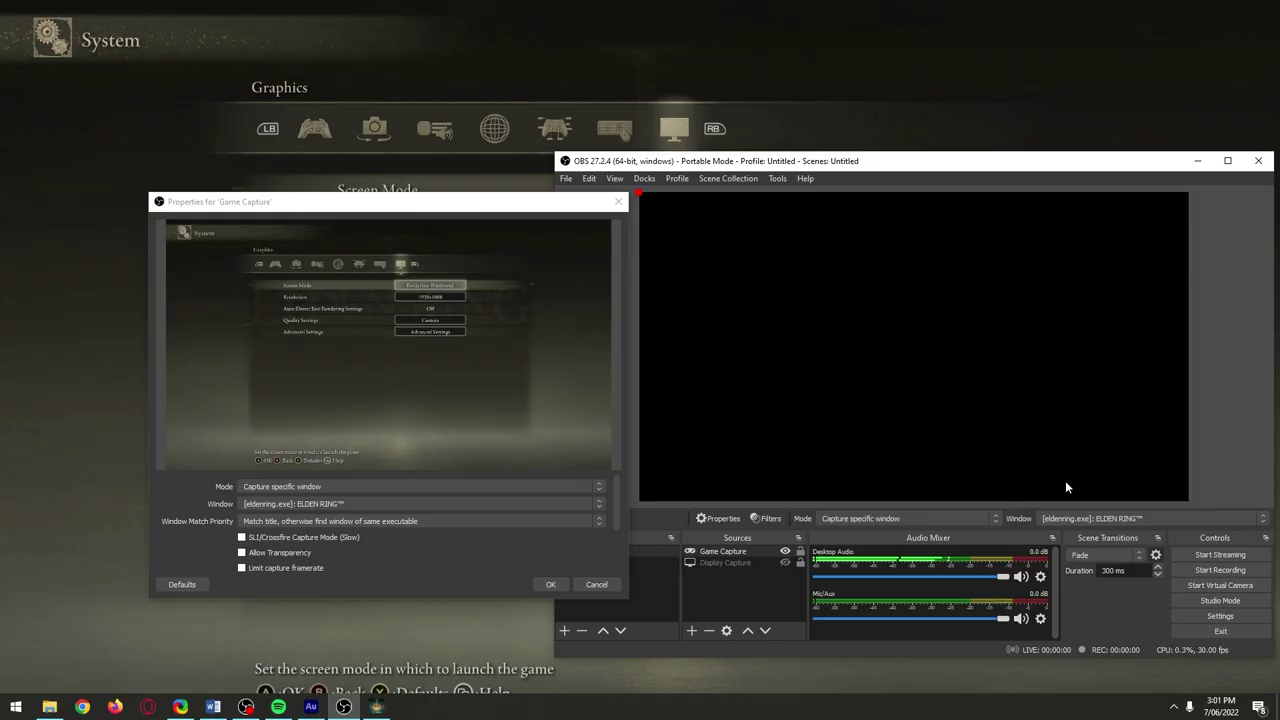
- Reset the Game Capture source's transform and check the captured window in its properties
right_click(760, 556)
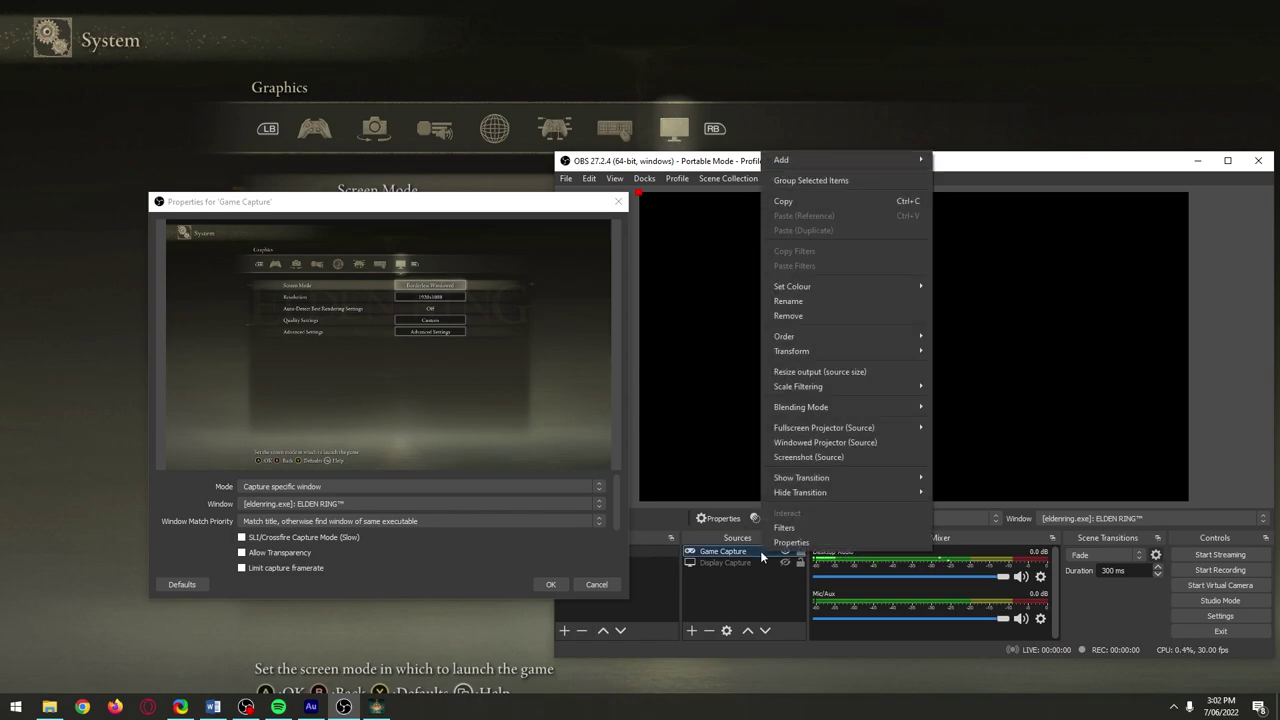
mouse_move(854, 351)
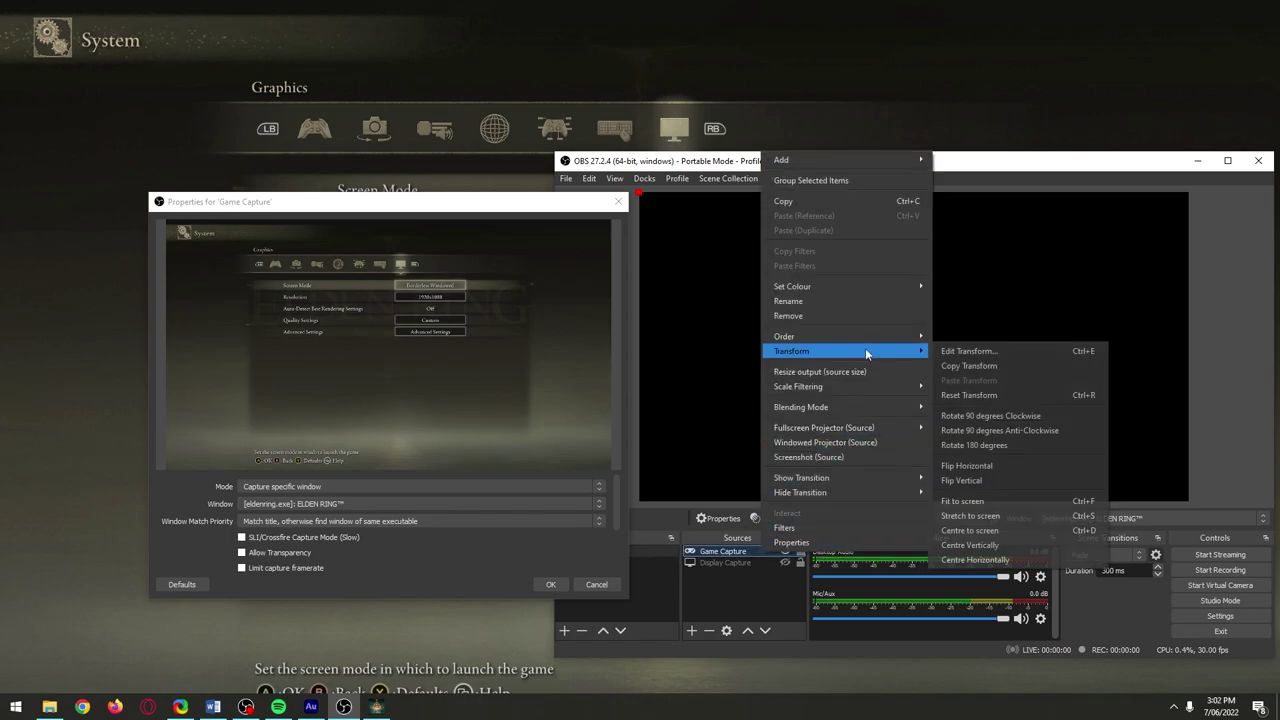
left_click(994, 395)
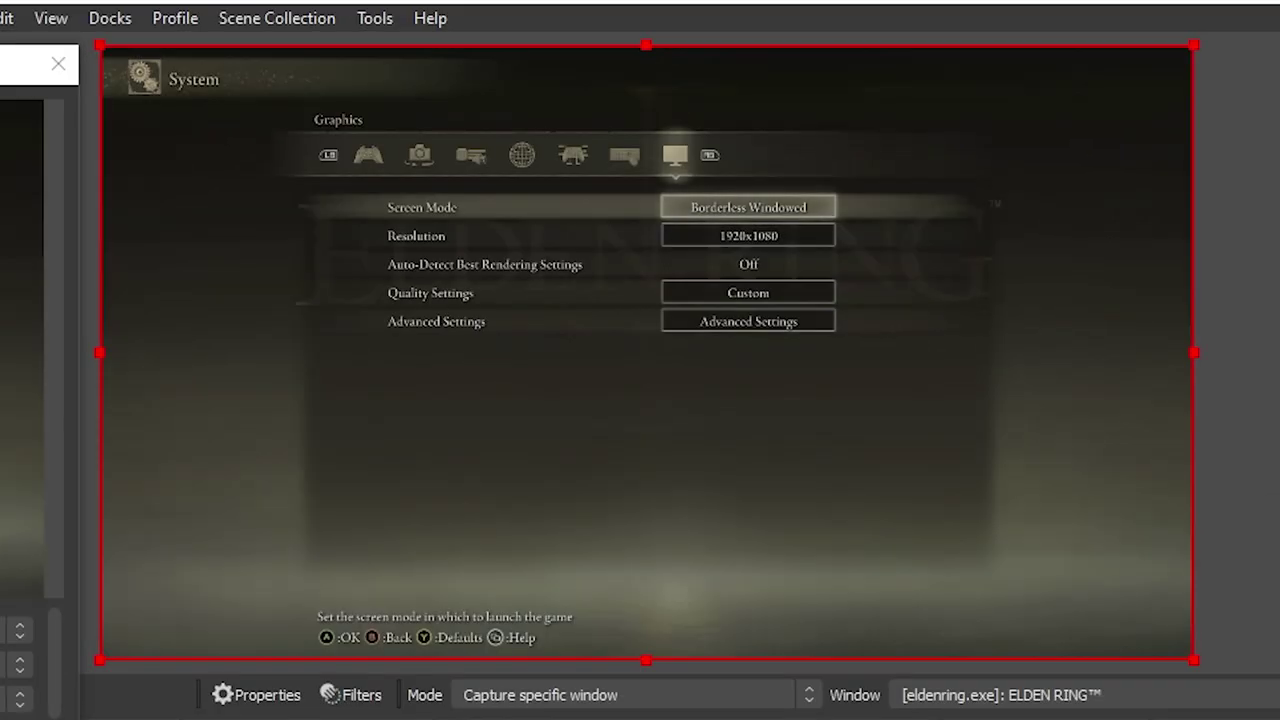
left_click(256, 694)
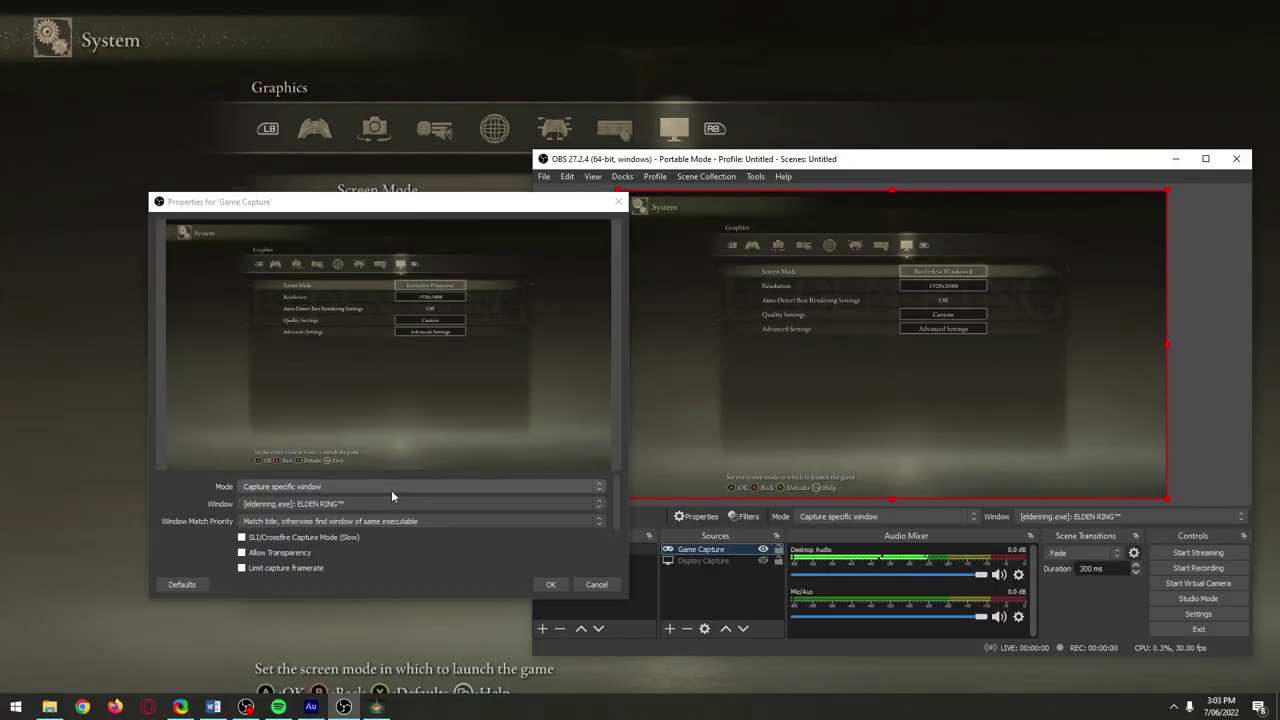
left_click(395, 503)
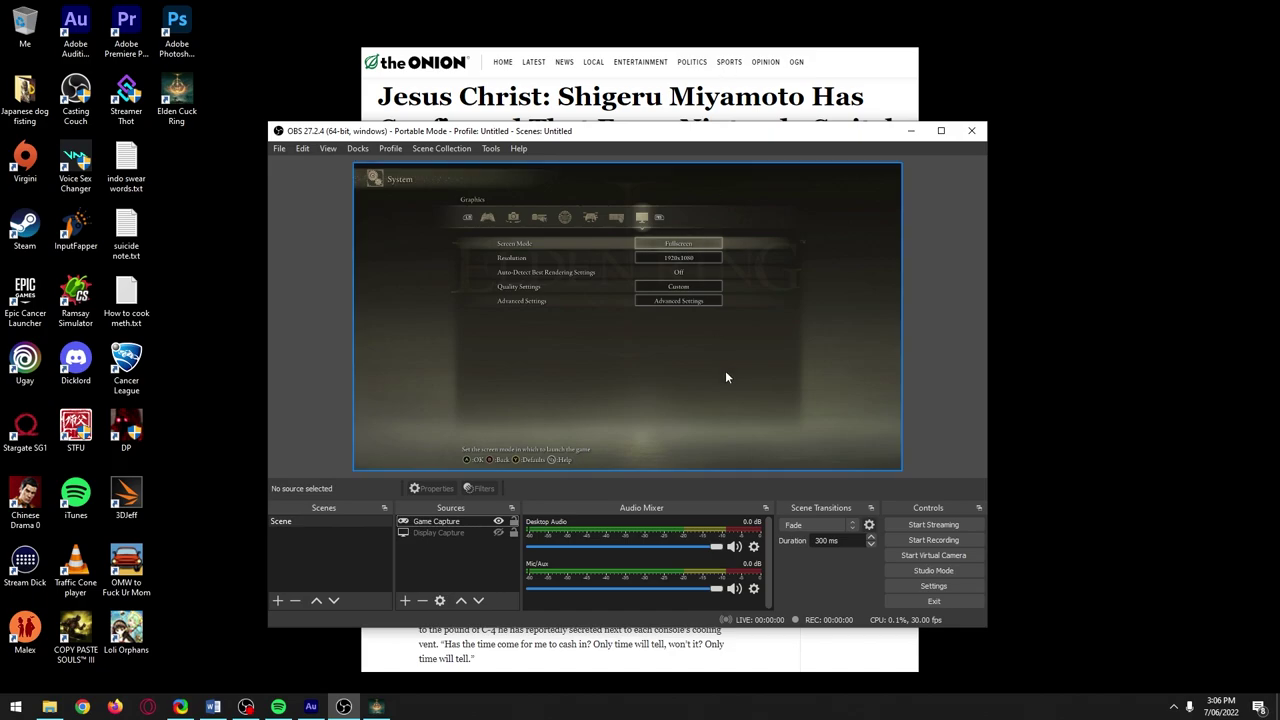
- Add a Window Capture source to the scene
right_click(423, 560)
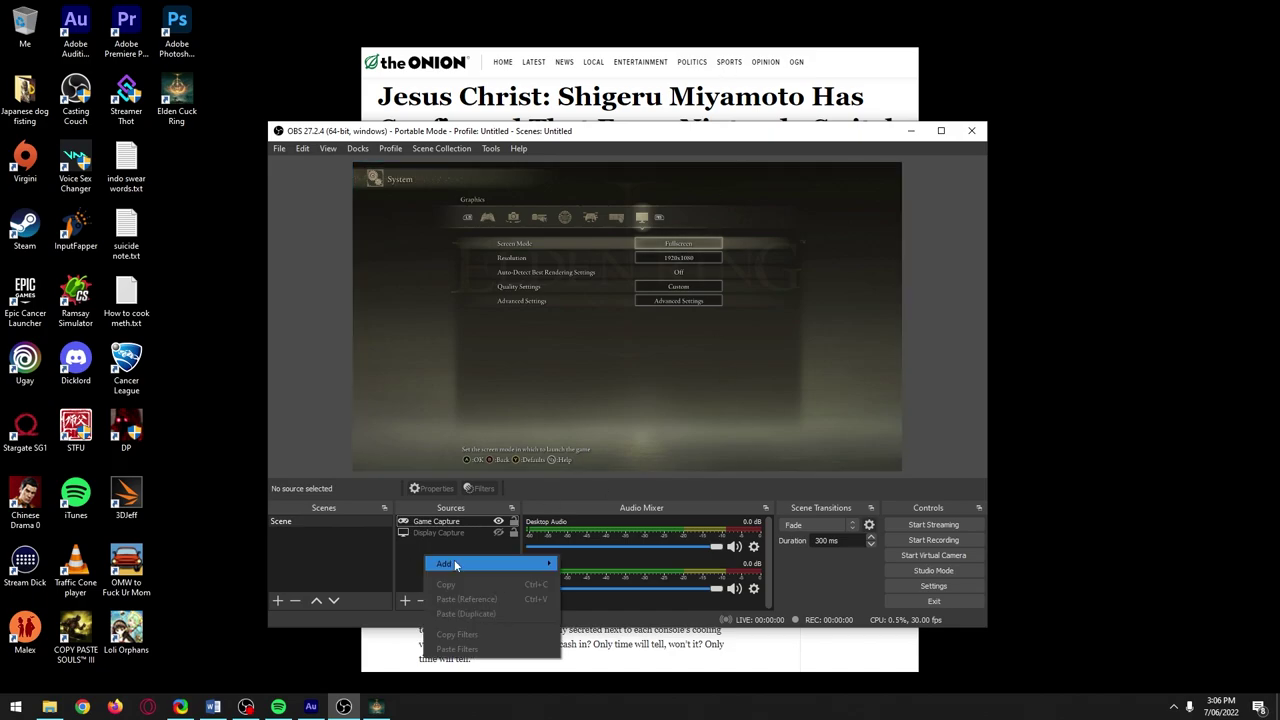
mouse_move(466, 564)
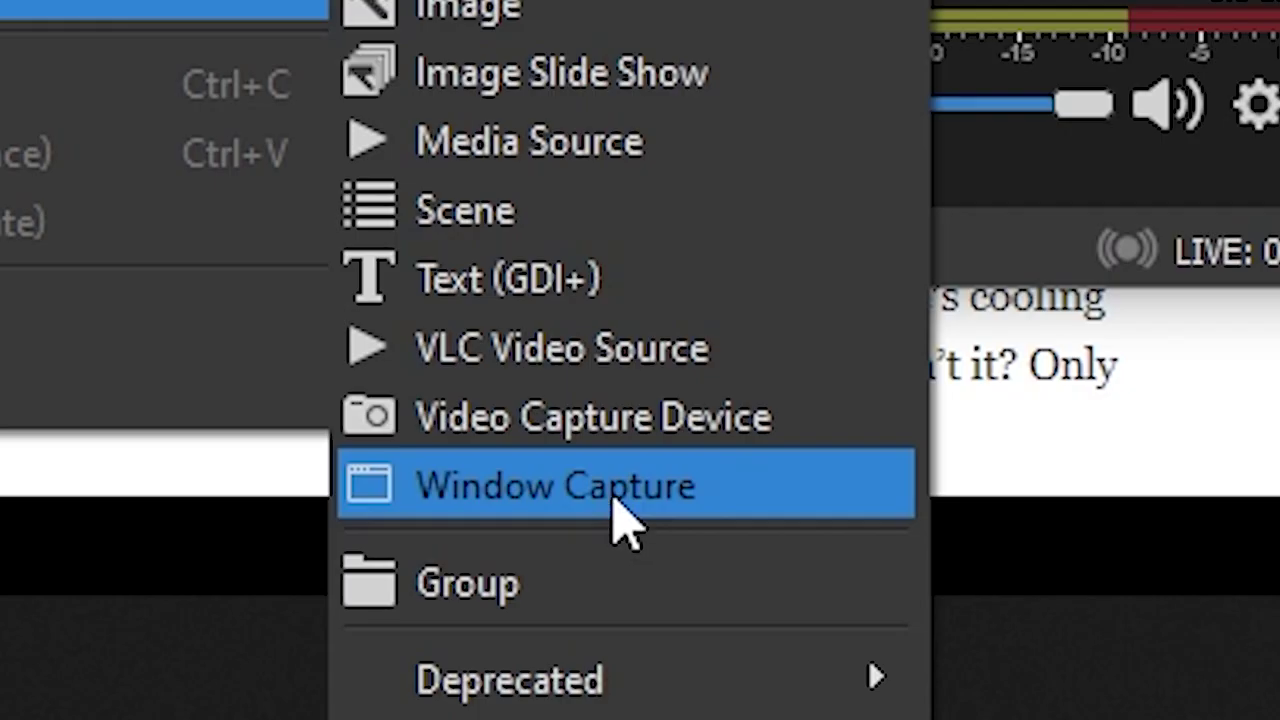
left_click(617, 510)
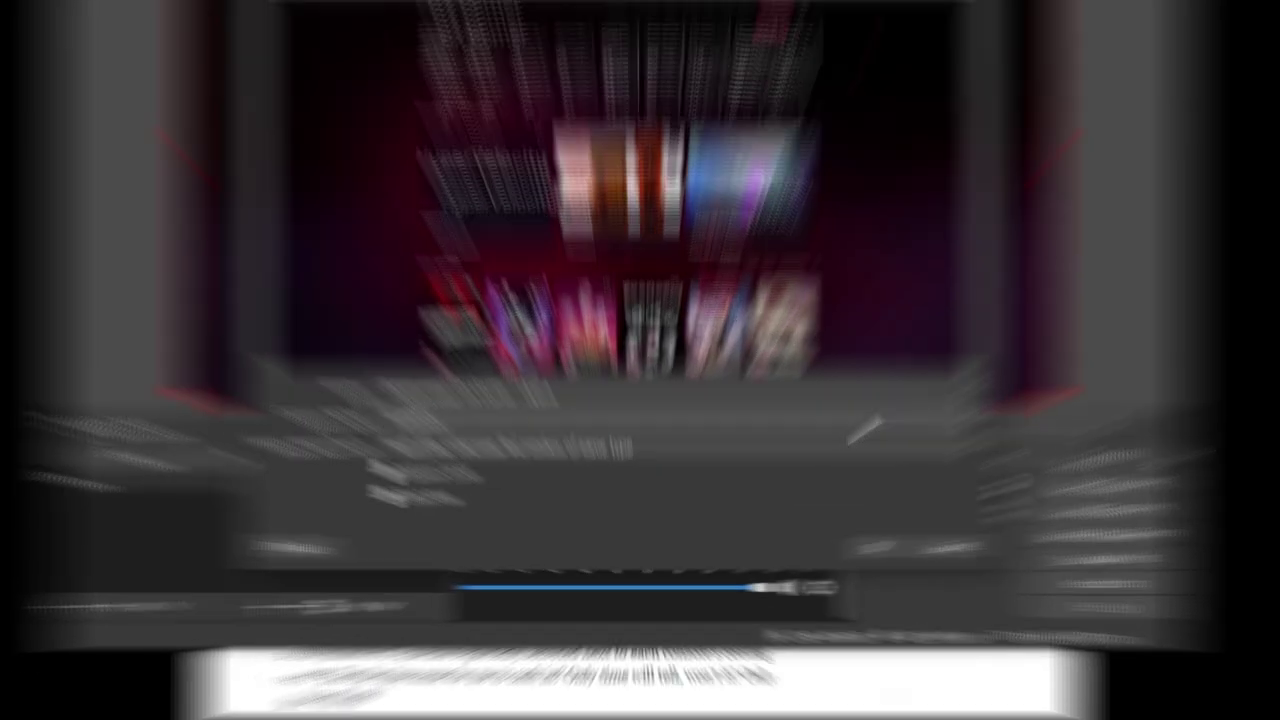
left_click(778, 482)
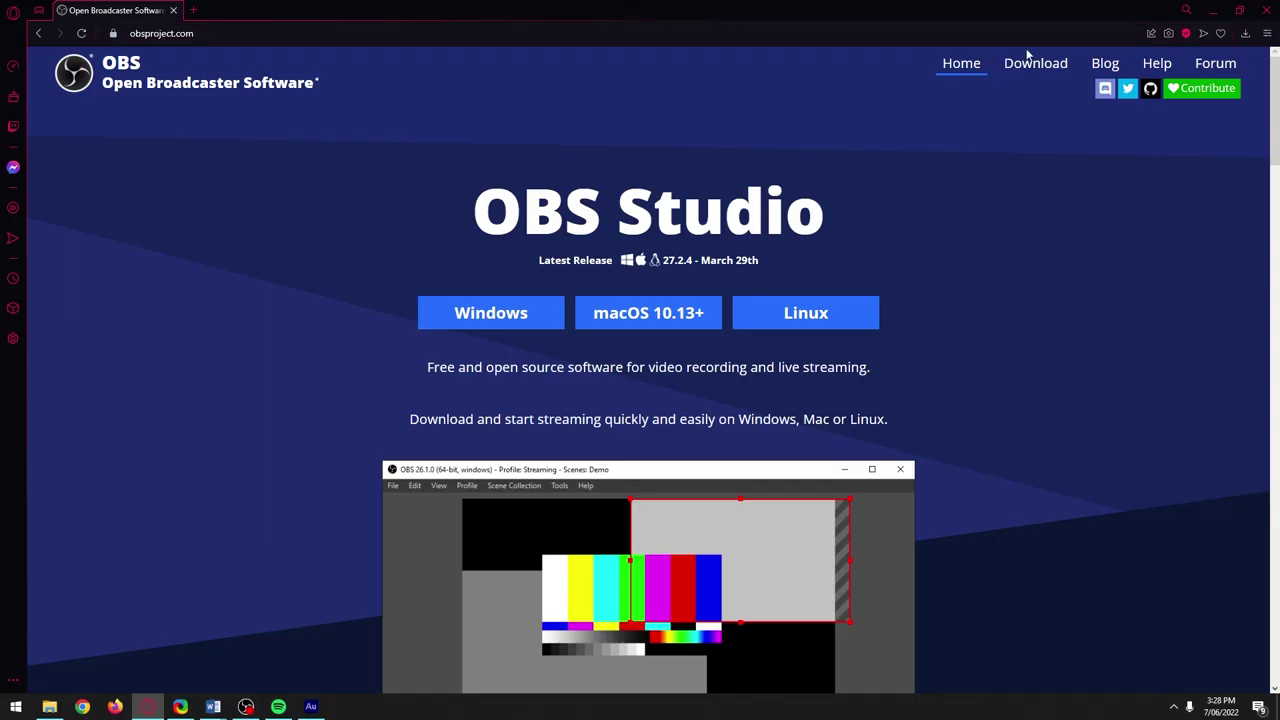
- Download the OBS Studio Zip package from the obsproject.com download page and open File Explorer at Local Disk (C:)
left_click(1037, 66)
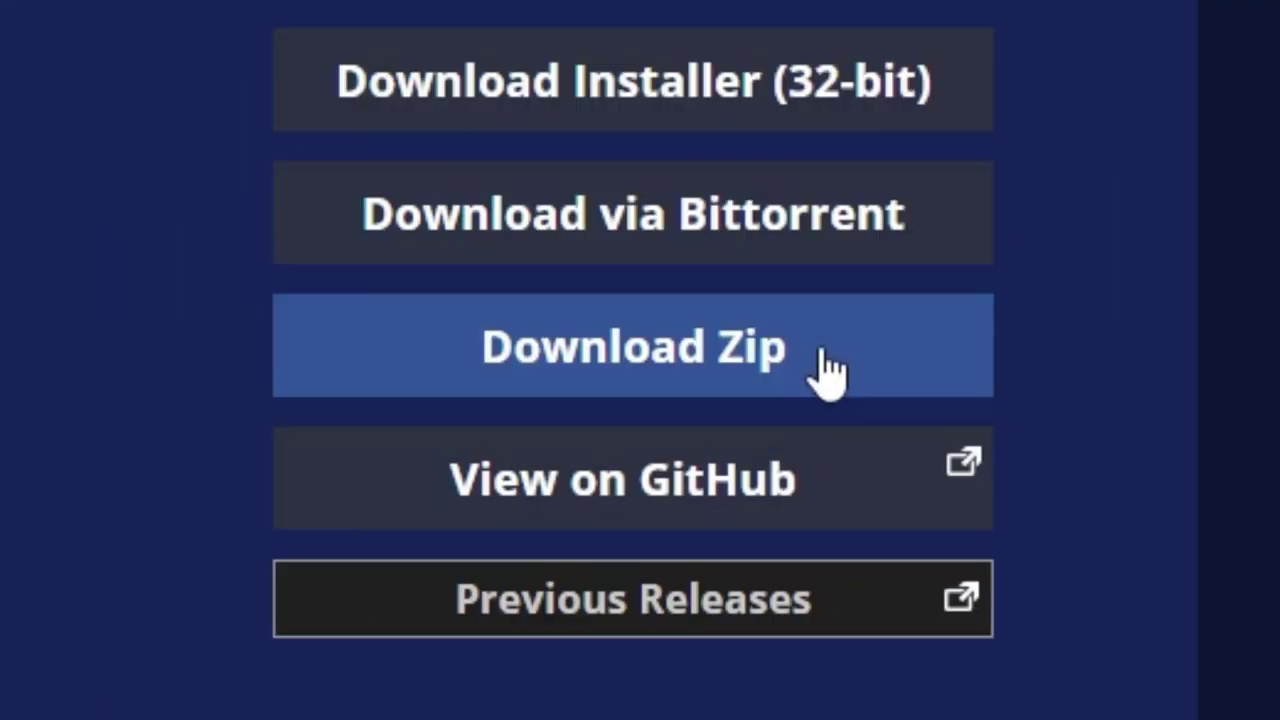
left_click(828, 372)
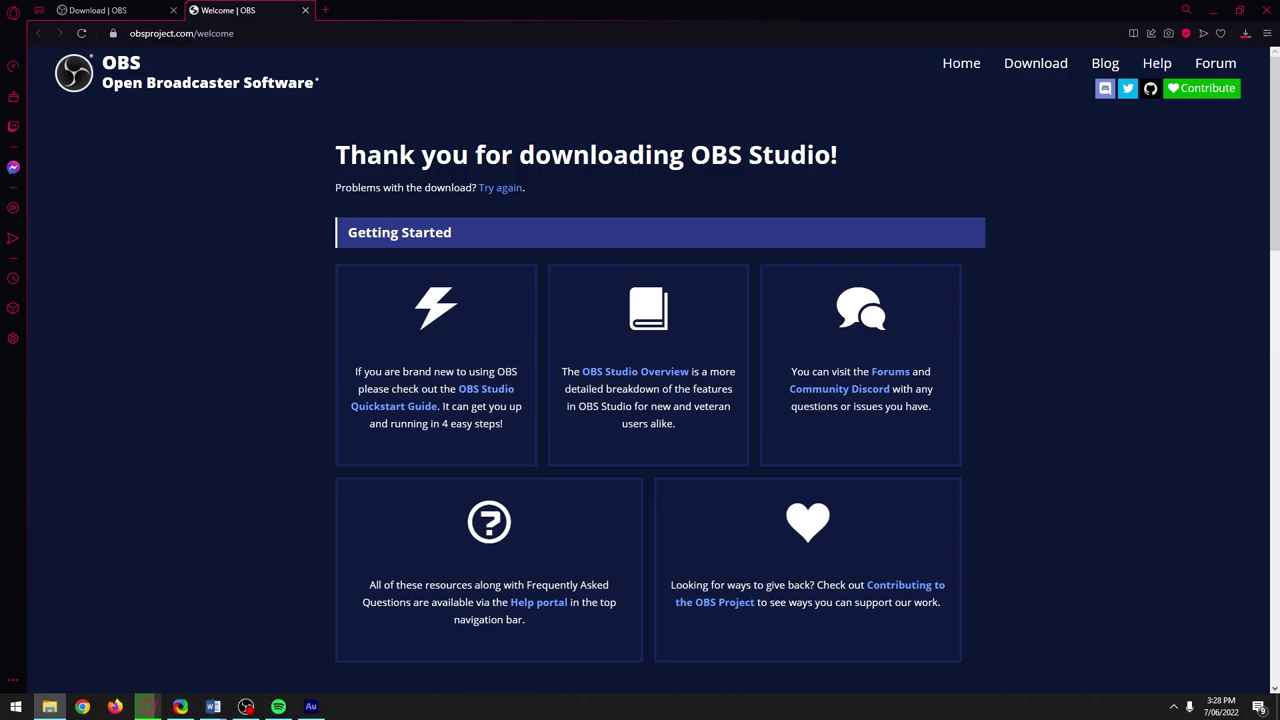
key("super+e")
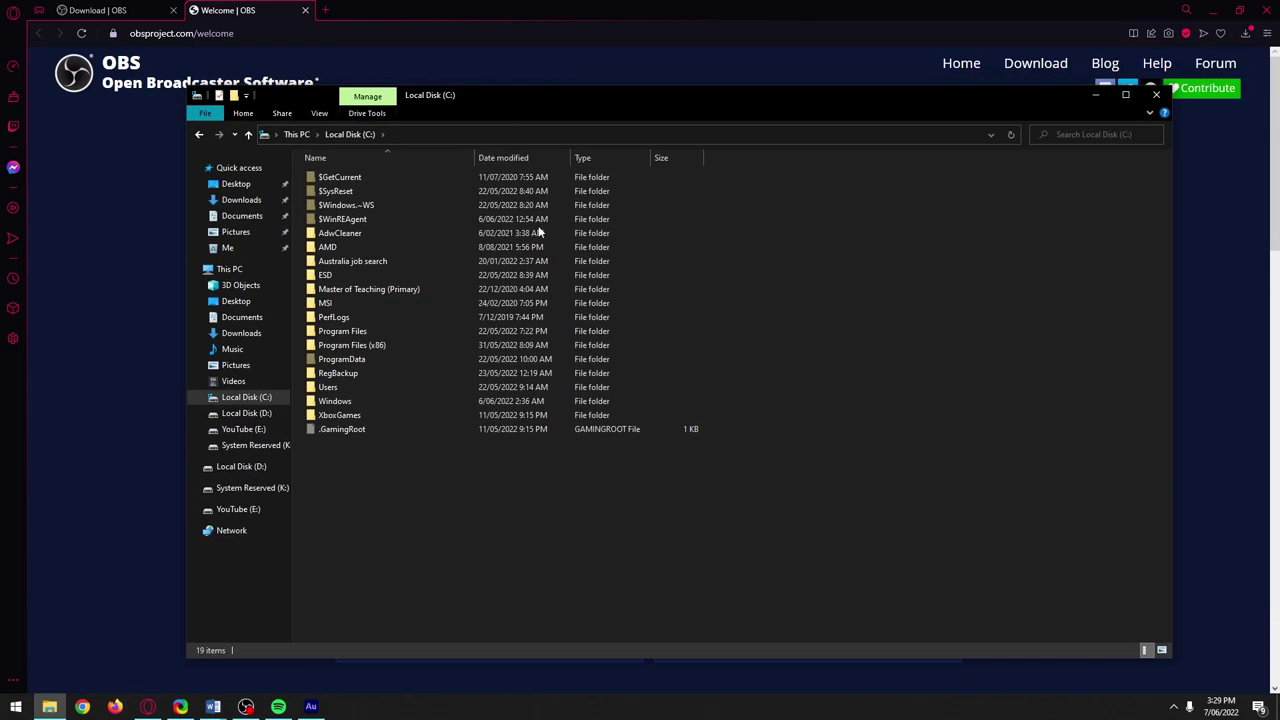
- Create a folder named OBS clean on Local Disk (C:) and extract the OBS zip's bin, data and obs-plugins folders into it
right_click(516, 485)
mouse_move(601, 609)
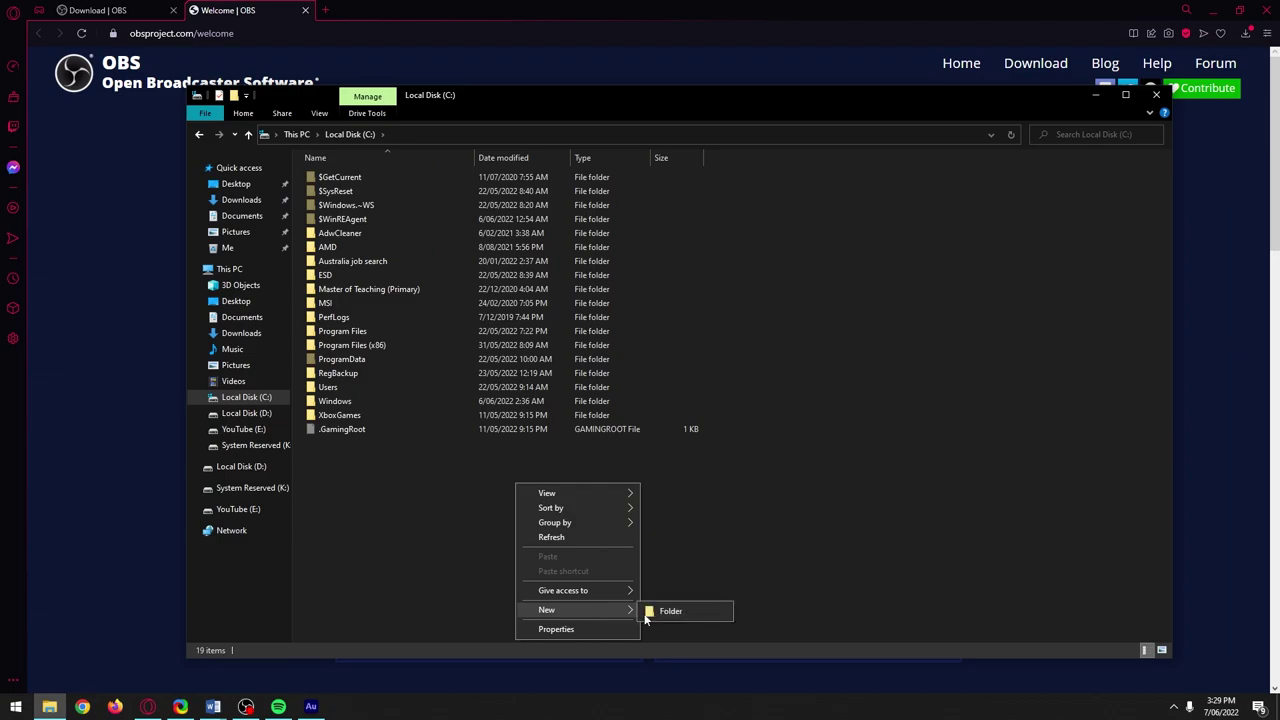
left_click(651, 614)
type("OBS")
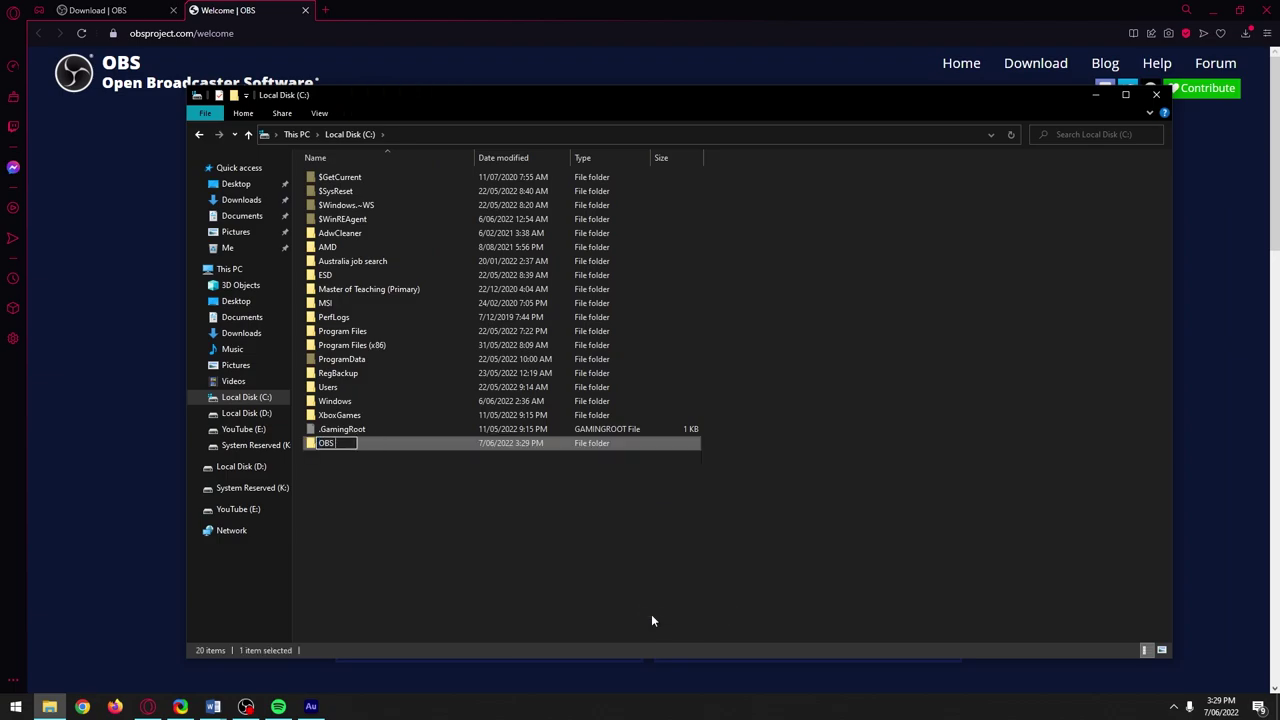
type(" clean")
key("Return")
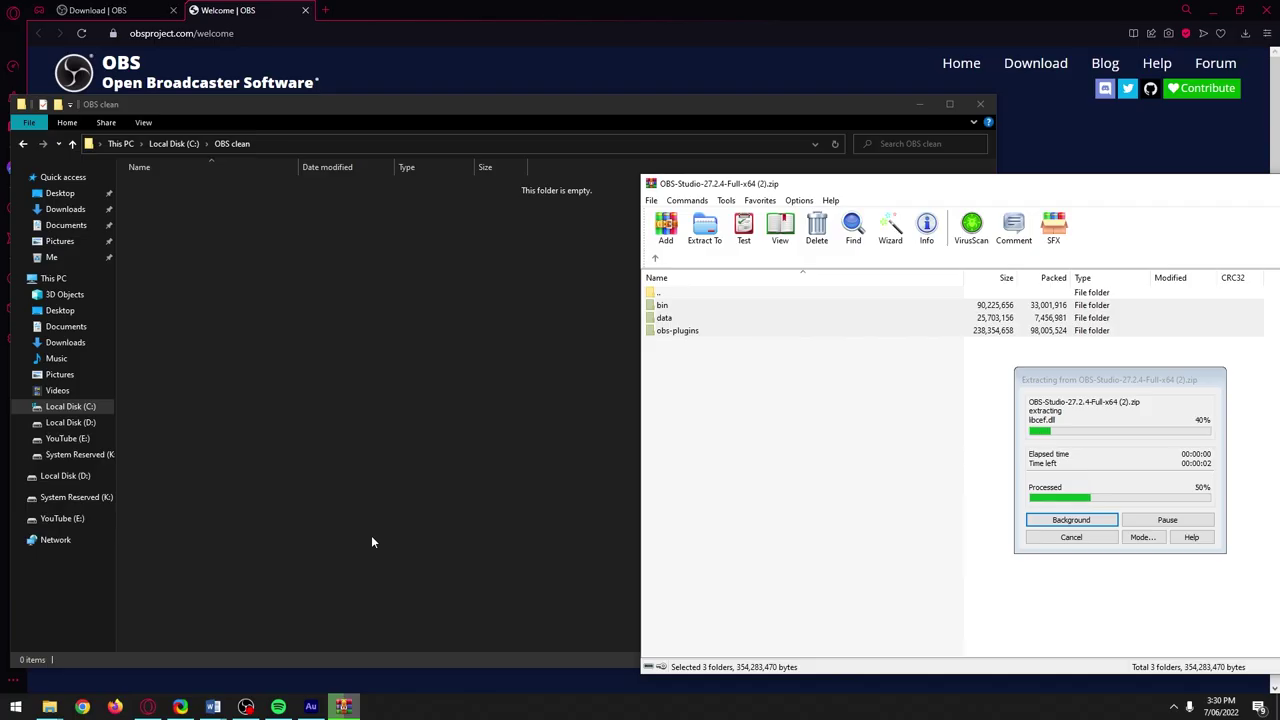
left_click(372, 536)
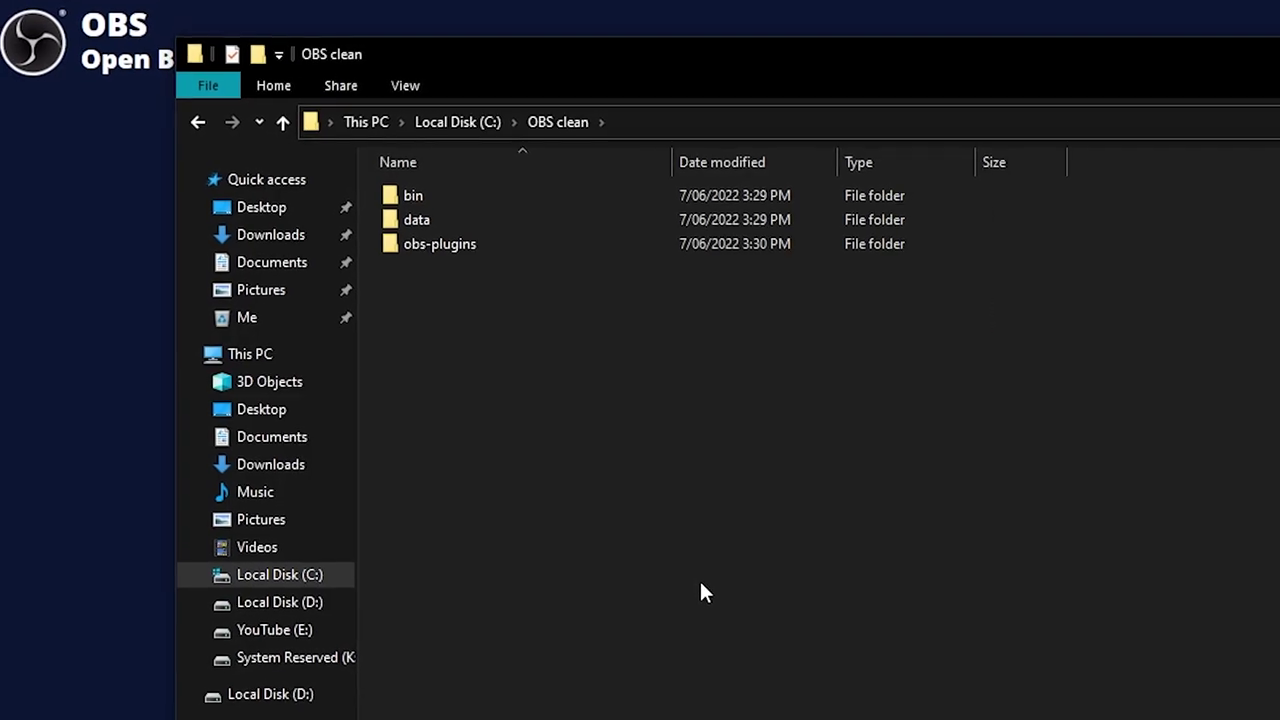
- Create a text document named obs_portable_mode.txt in the OBS clean folder
right_click(496, 377)
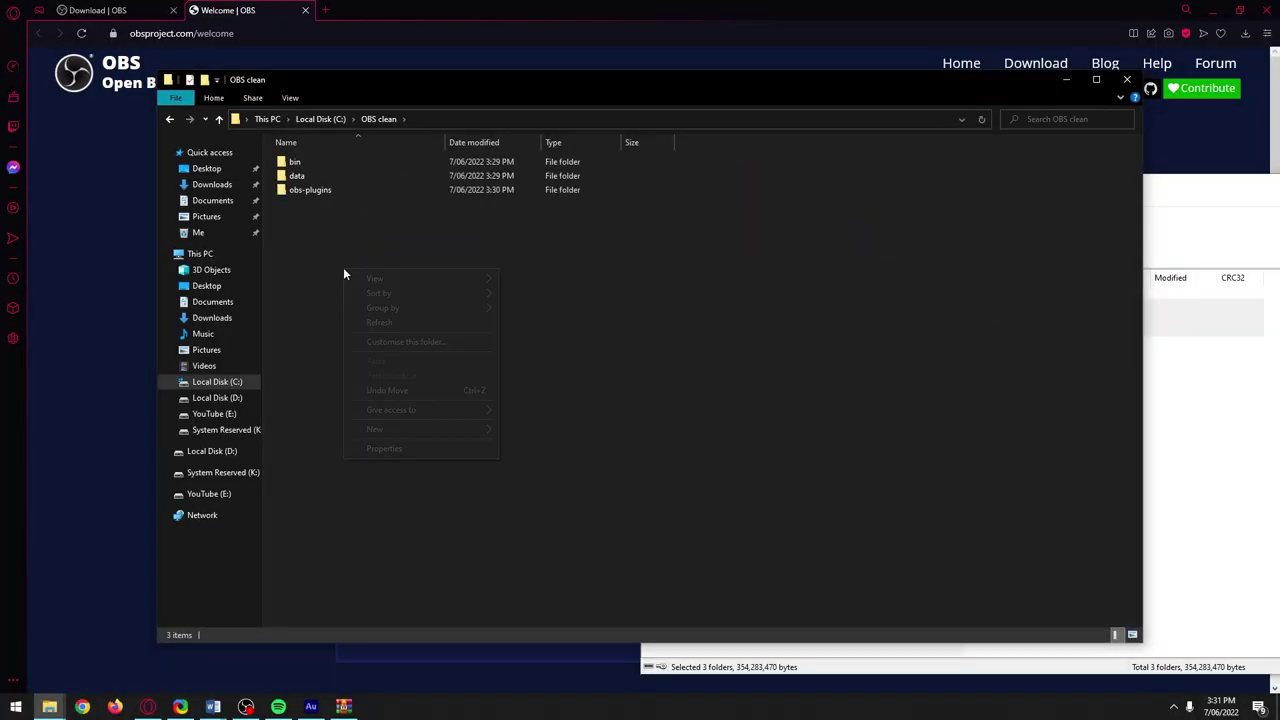
mouse_move(474, 435)
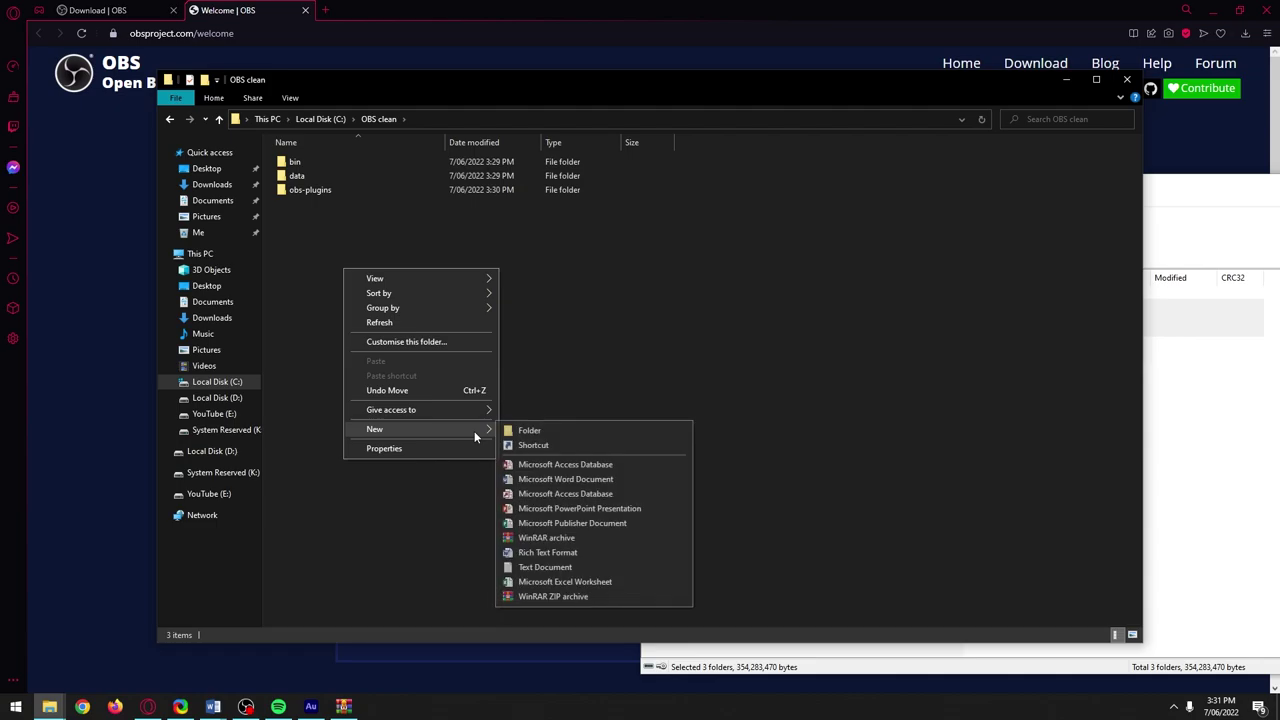
left_click(608, 566)
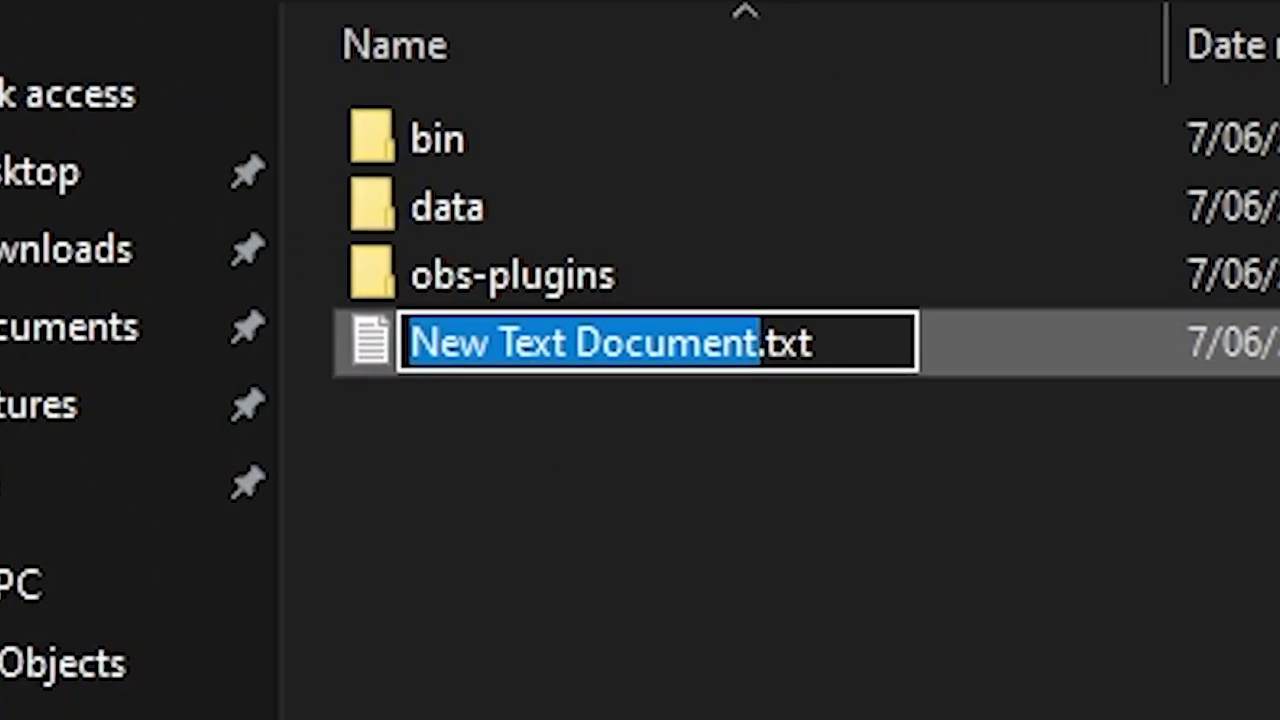
key("BackSpace")
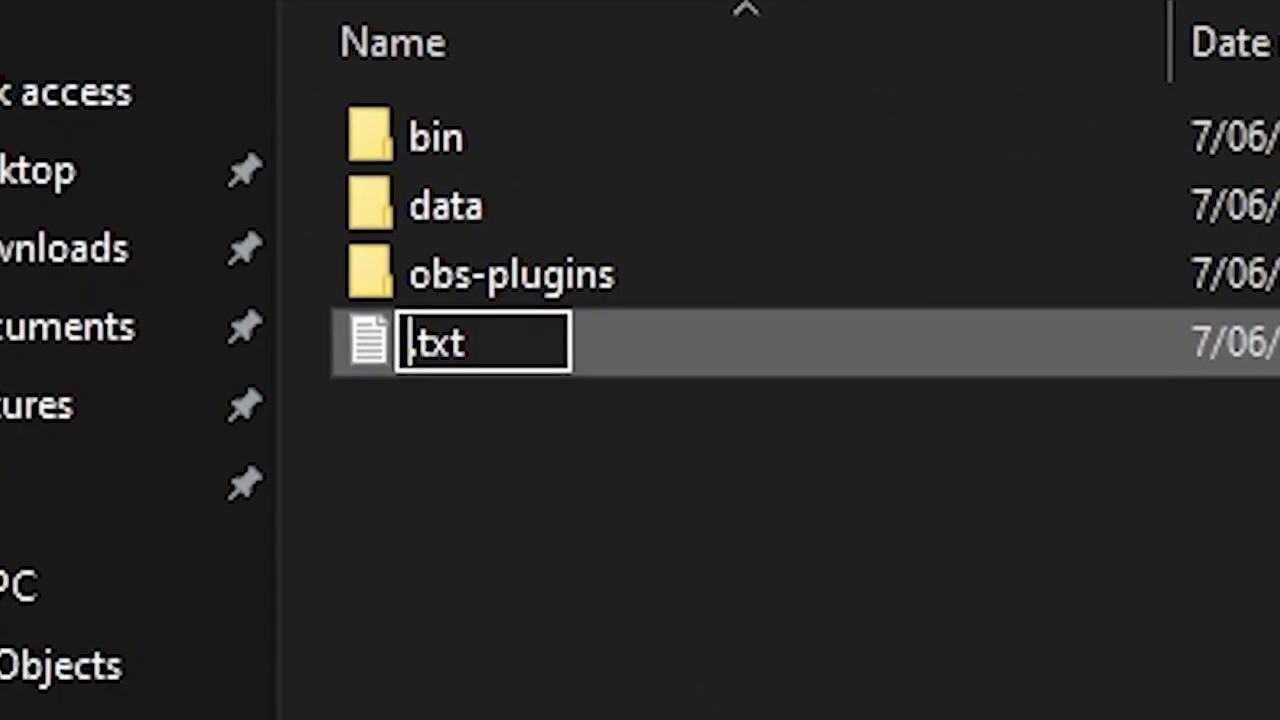
type("obs_p")
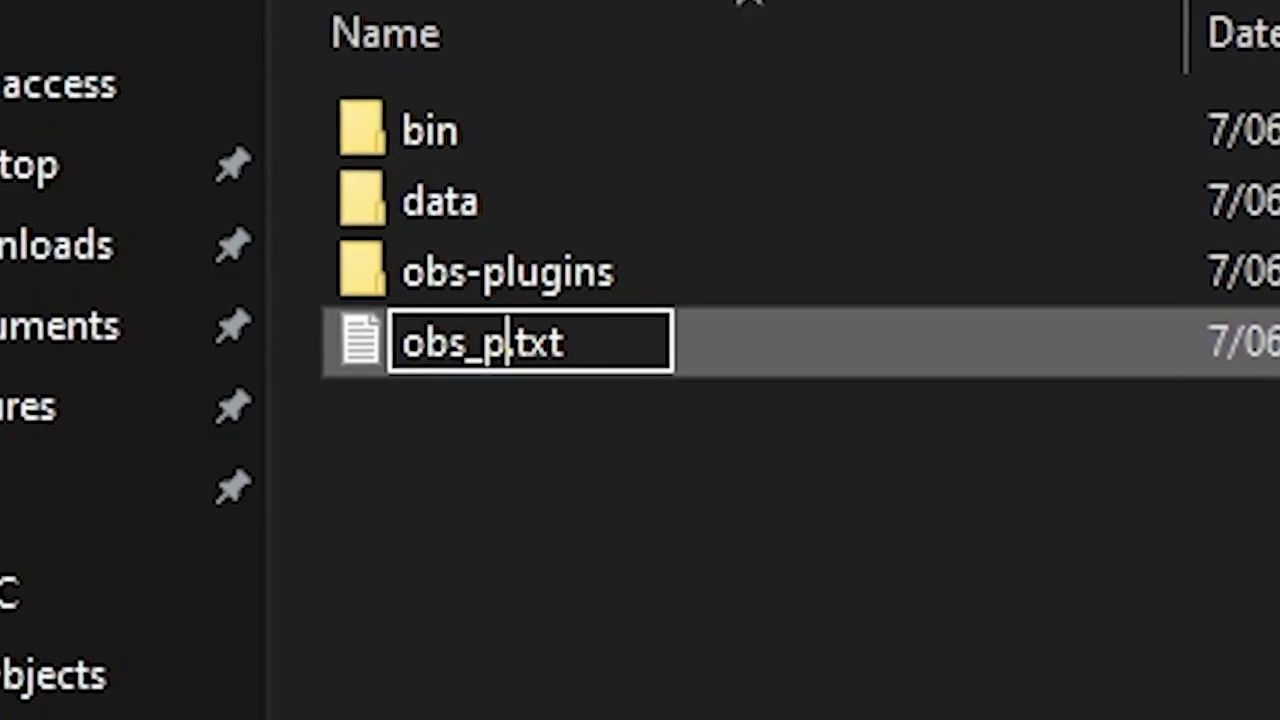
type("ortable_mode")
left_click(503, 316)
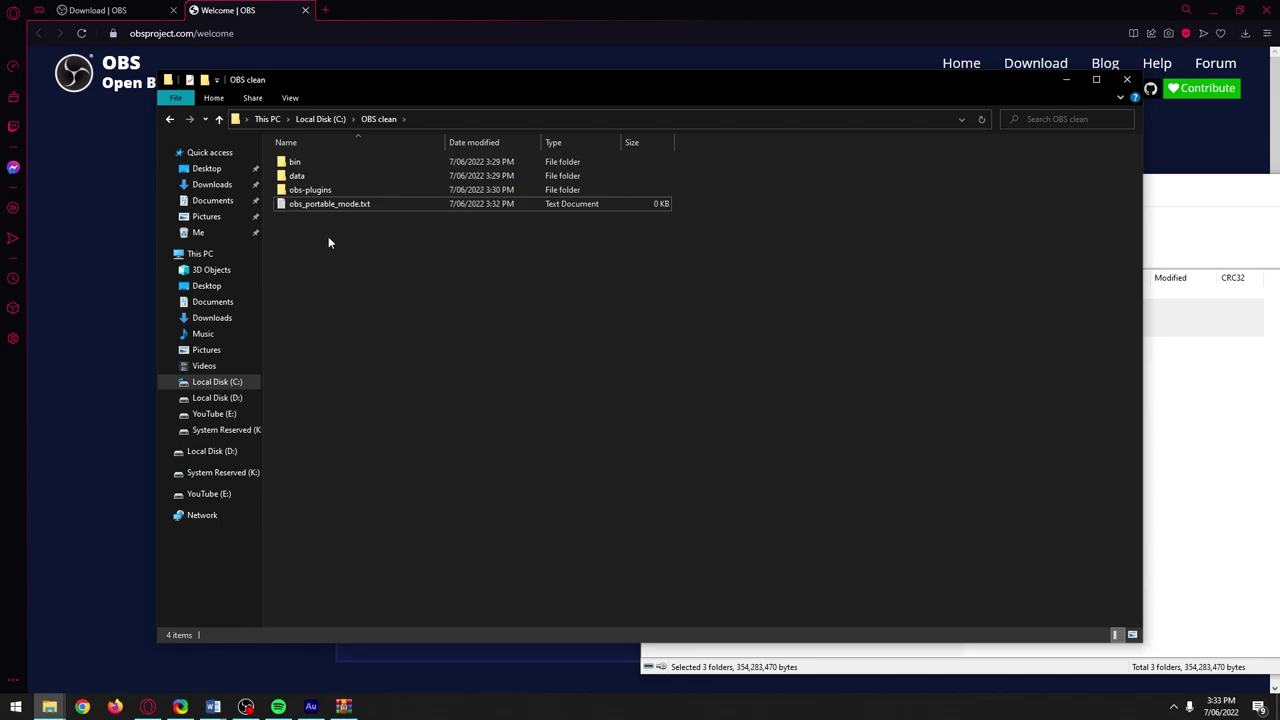
- Launch obs64.exe from the bin\64bit subfolder of OBS clean
double_click(298, 162)
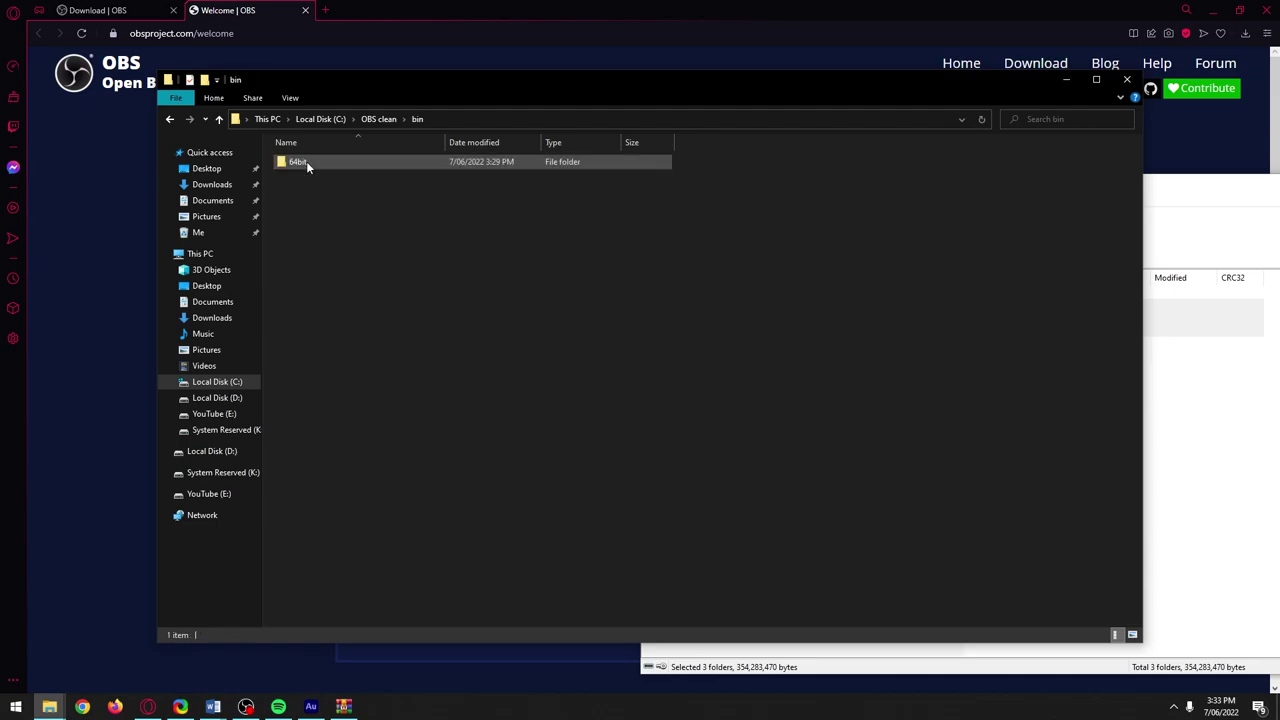
double_click(306, 162)
scroll(366, 390, "down", 5)
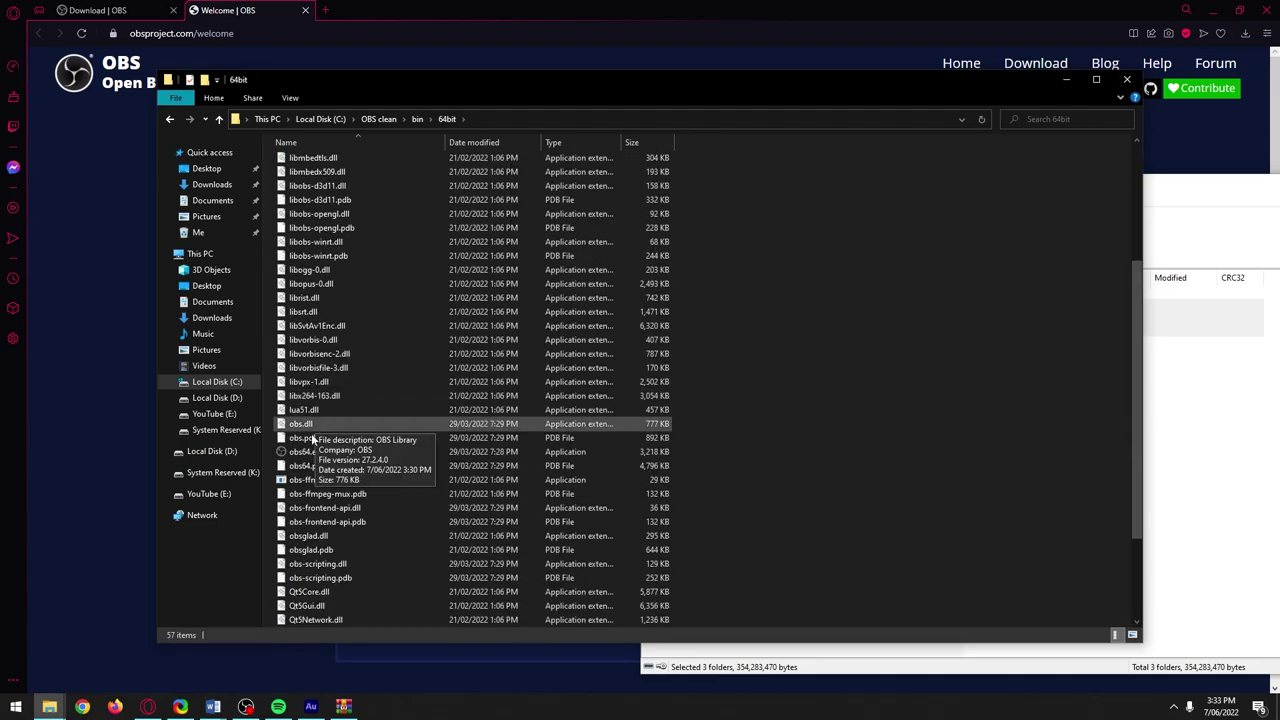
double_click(326, 452)
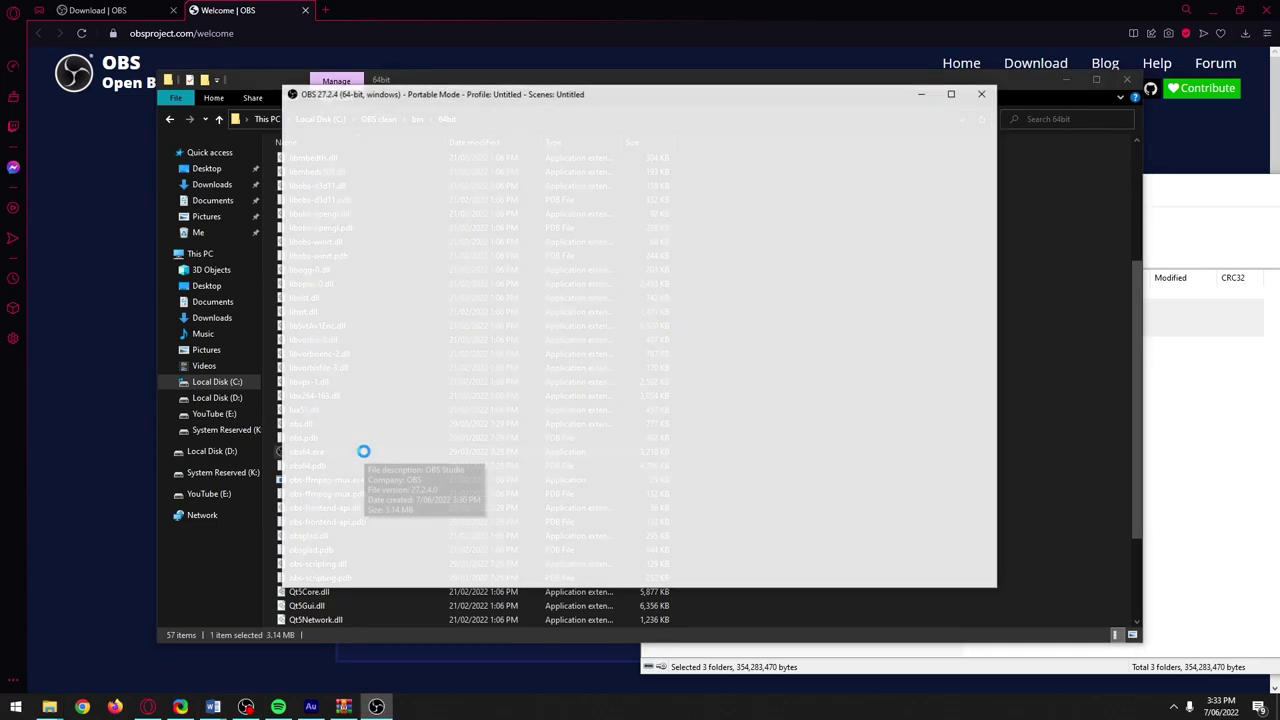